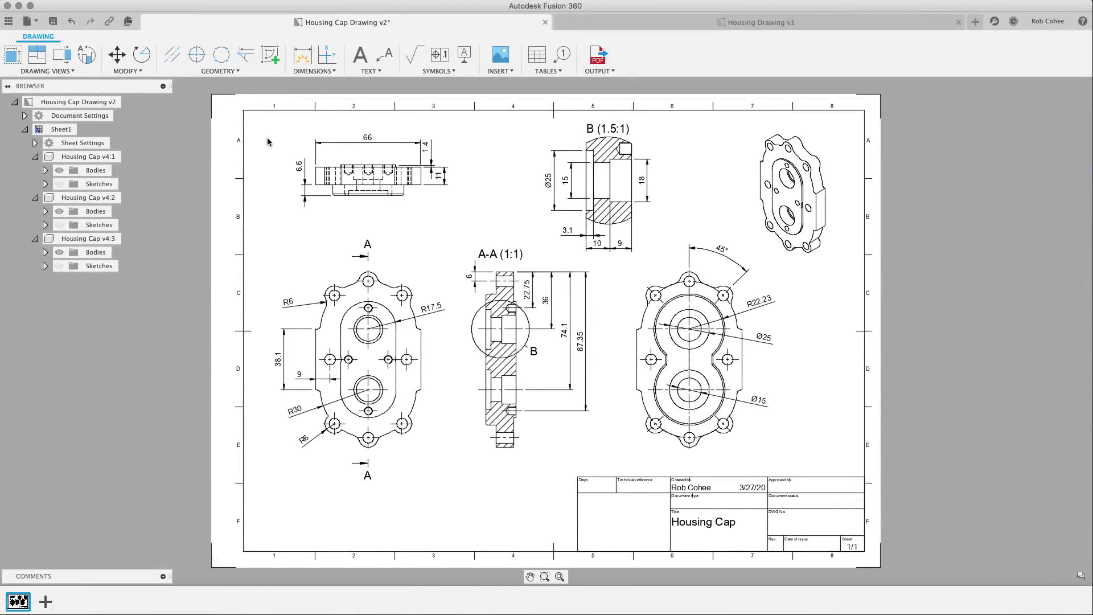
- Zoom in on the top-left view of the Housing Cap drawing to inspect its lines
scroll(268, 137, "up", 5)
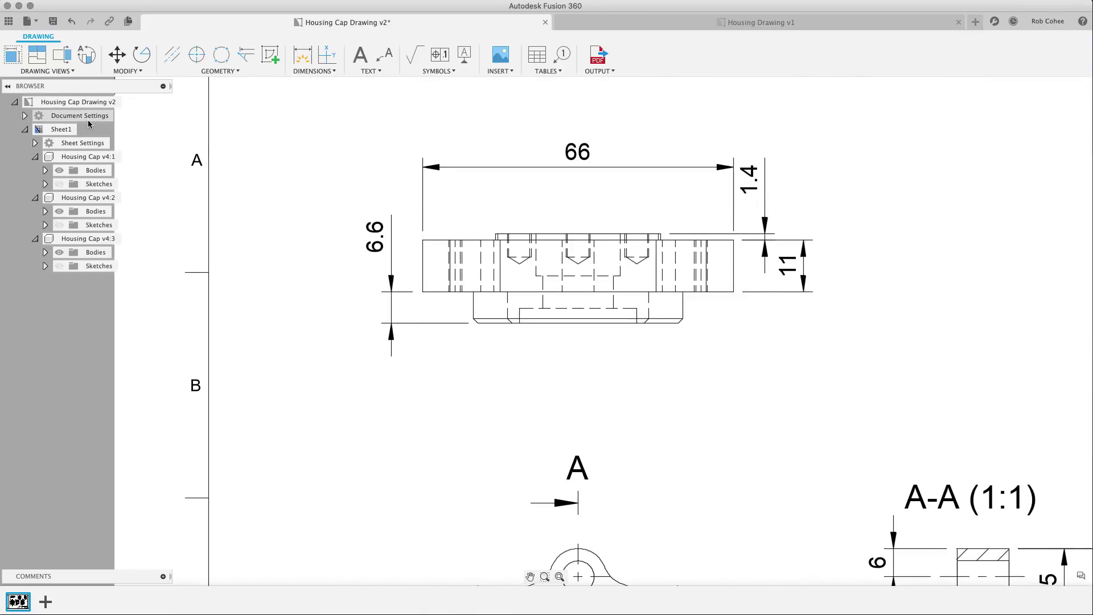
- Set Display Line Widths to Yes in the drawing's document settings
left_click(24, 115)
mouse_move(146, 240)
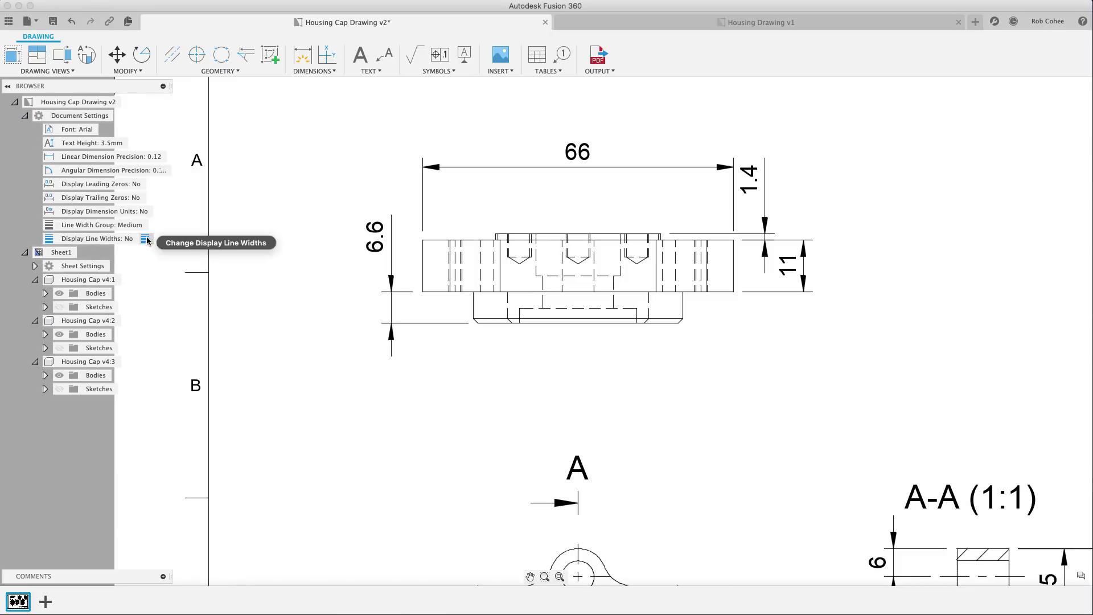
left_click(146, 240)
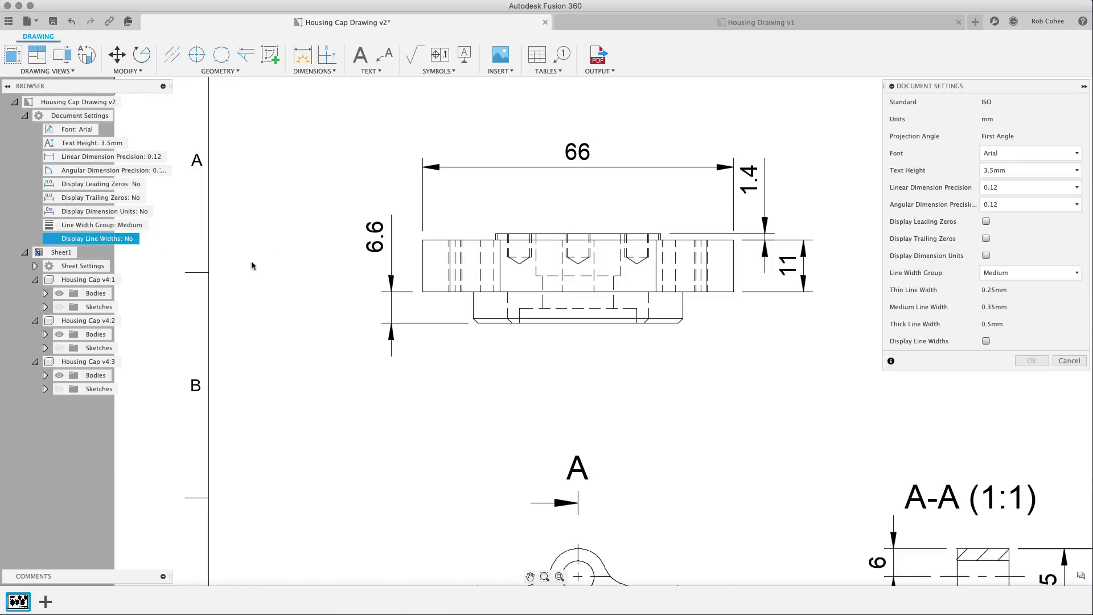
left_click(986, 342)
left_click(1032, 360)
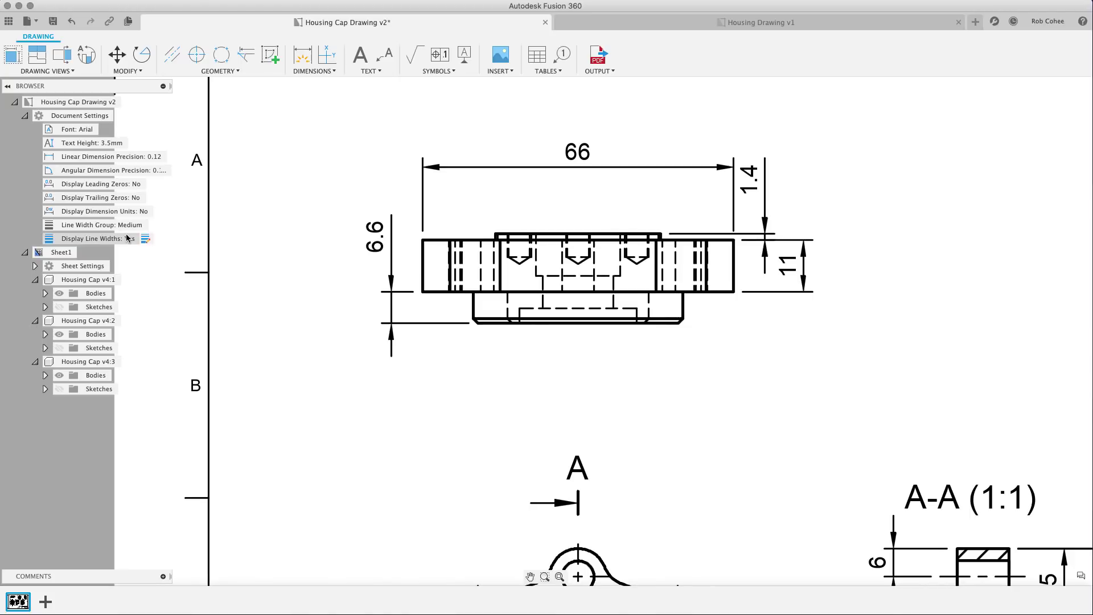
- Change the Line Width Group from Medium to Thick and fit the whole sheet in view
left_click(154, 225)
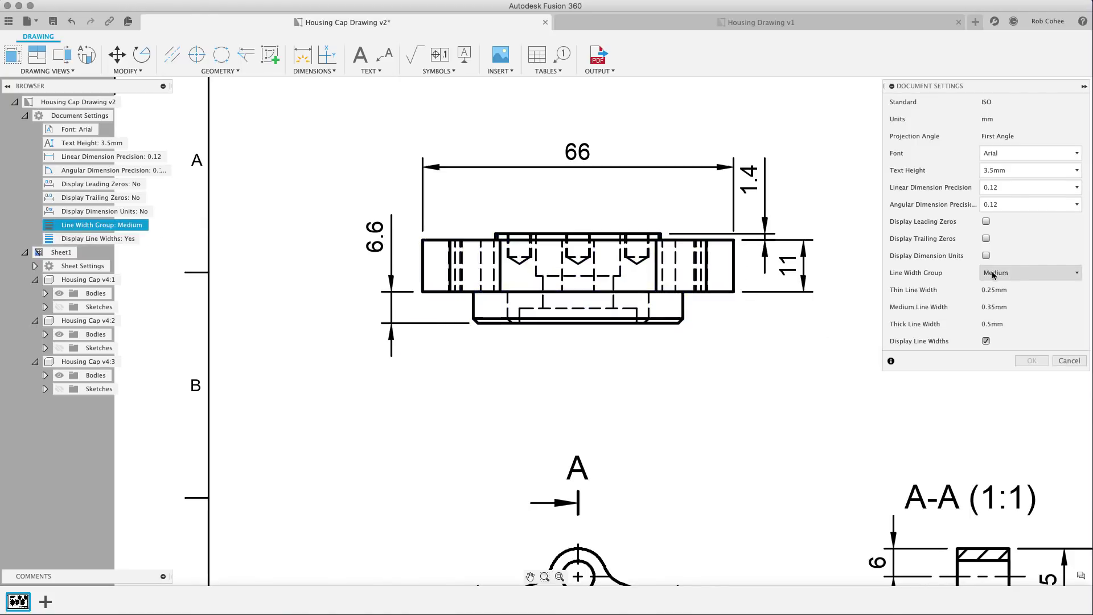
left_click(1046, 273)
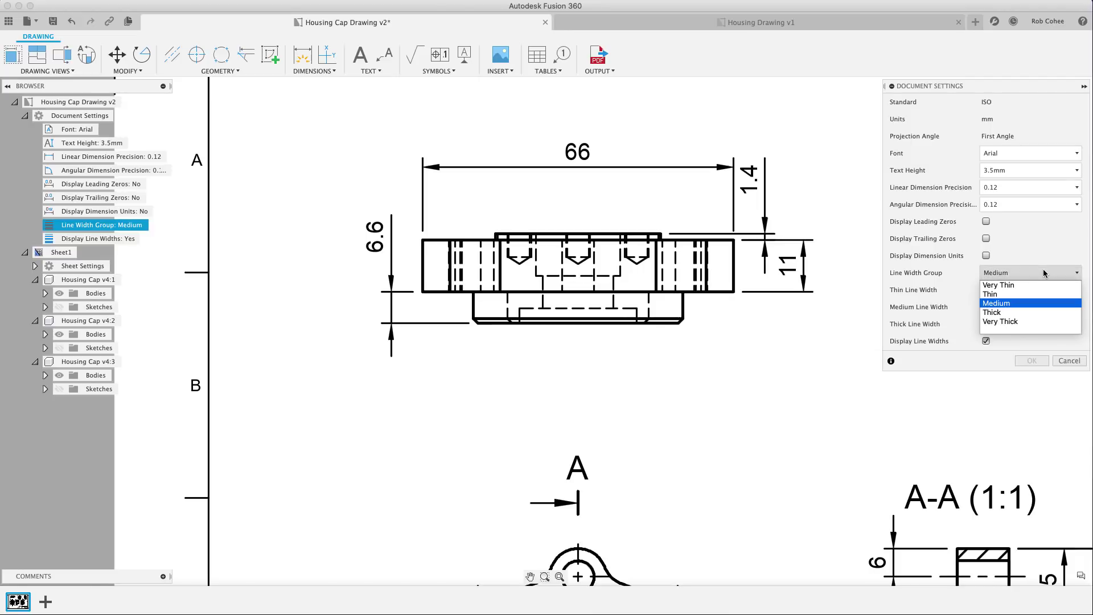
left_click(992, 312)
left_click(1032, 360)
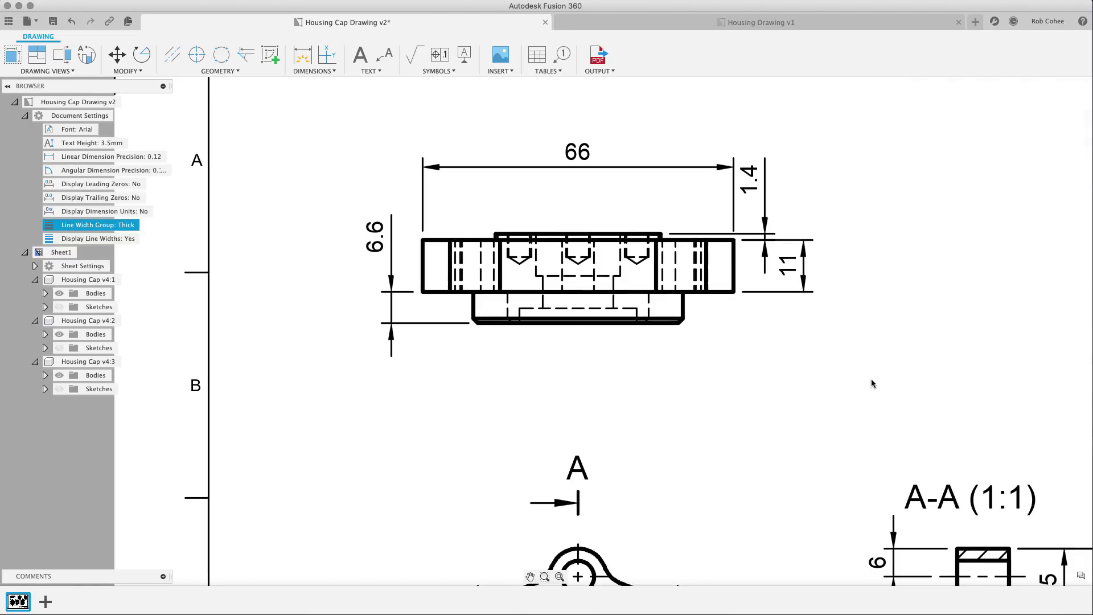
left_click(560, 577)
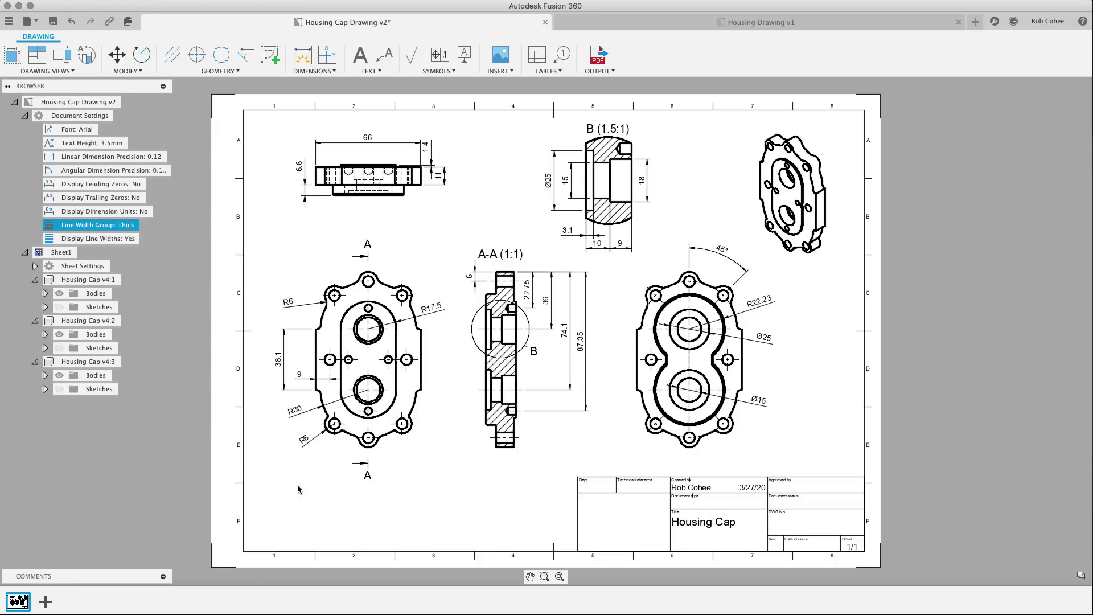
- Start a drawing sketch and draw a two-point rectangle below the top view
scroll(297, 489, "up", 5)
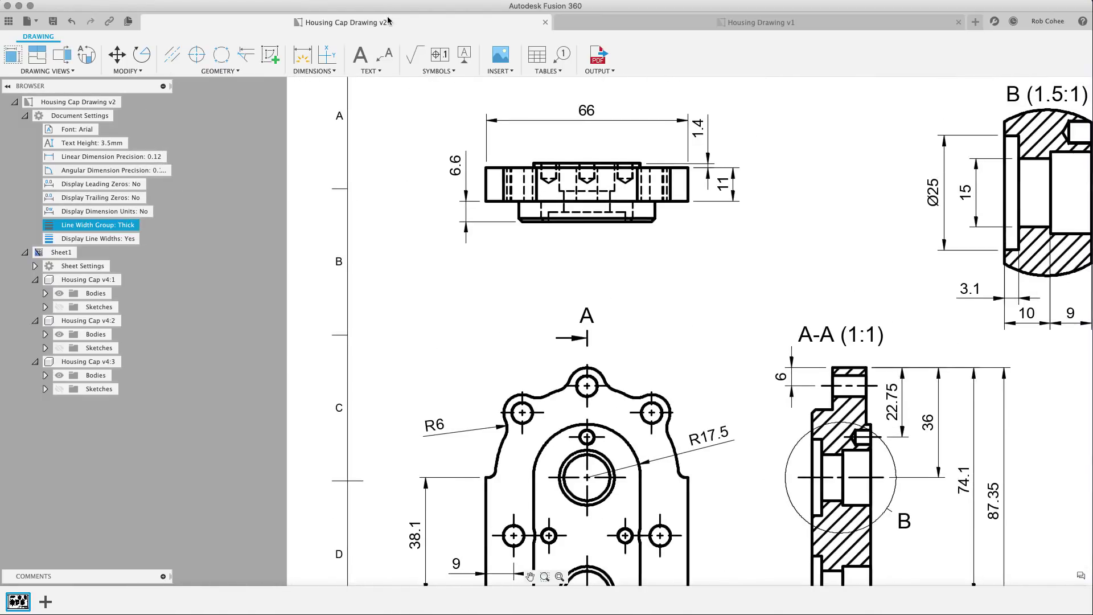
left_click(271, 54)
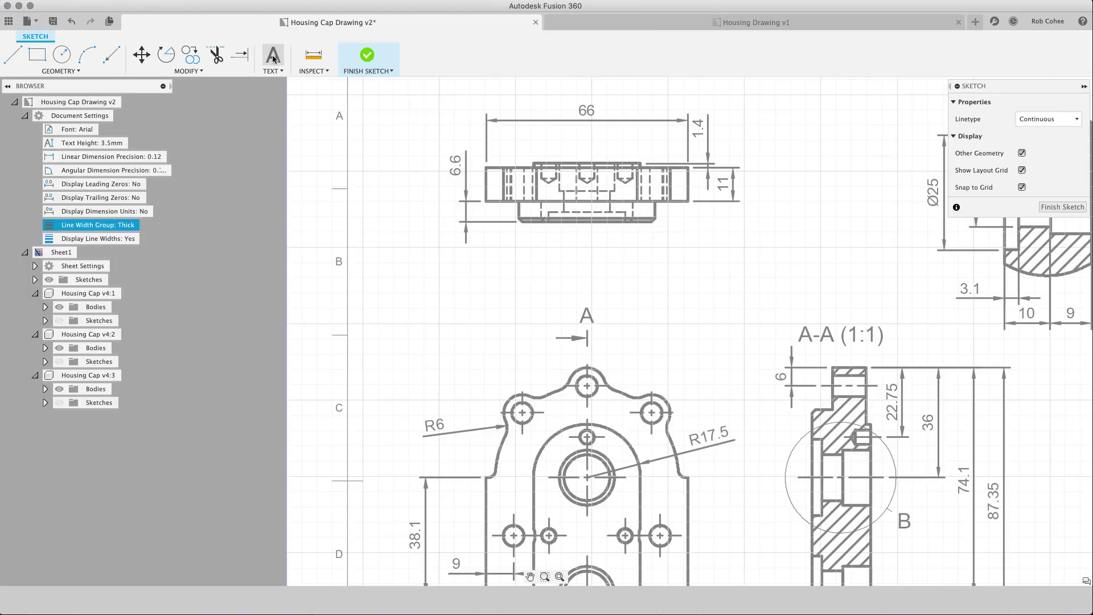
left_click(35, 56)
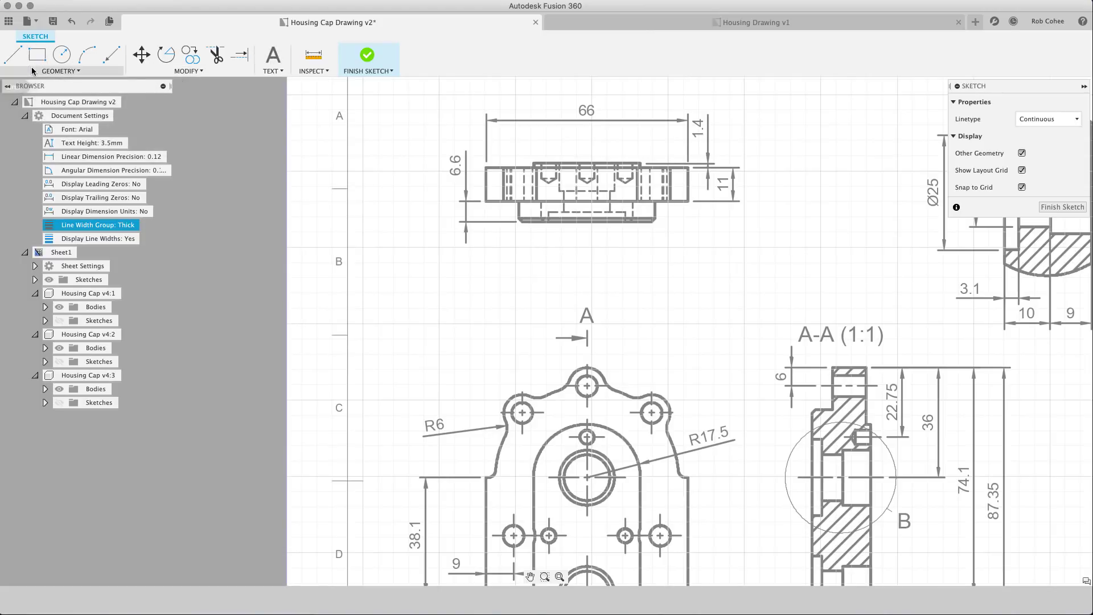
left_click(33, 71)
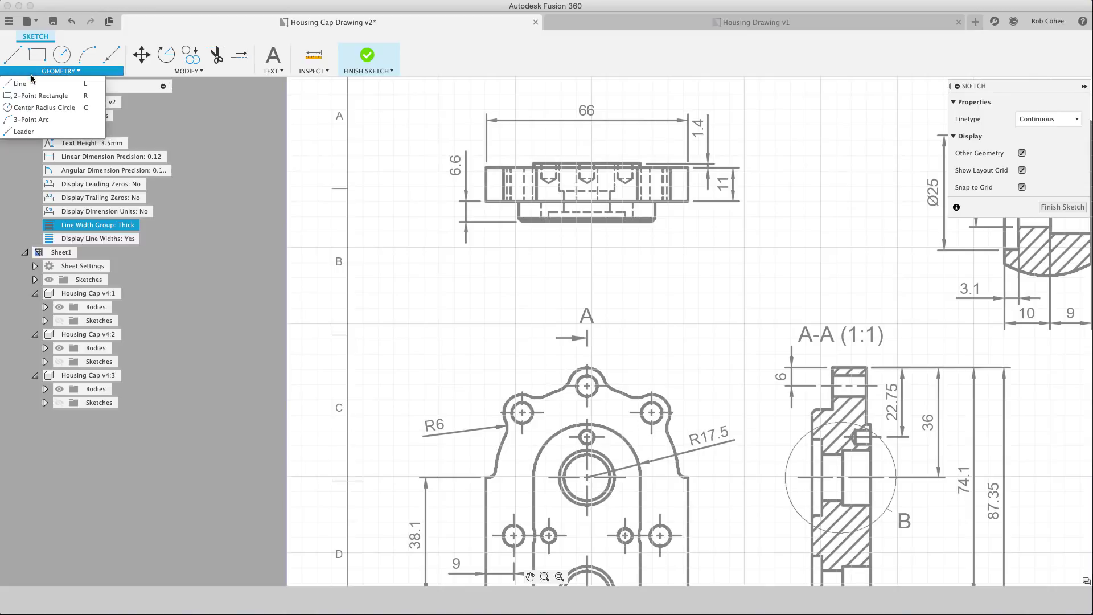
left_click(40, 95)
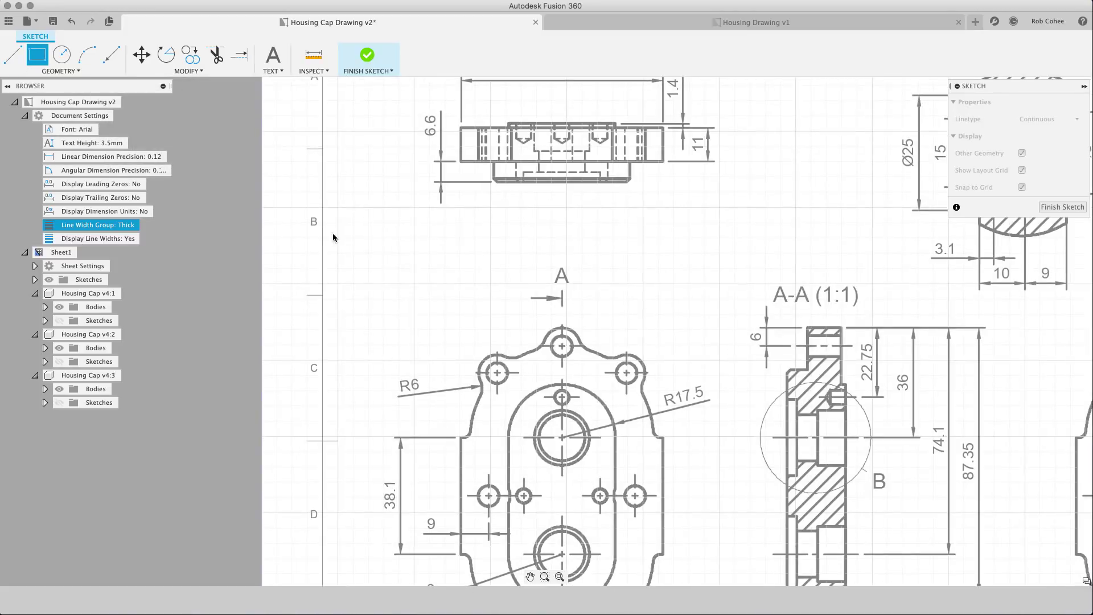
left_click(353, 225)
left_click(475, 302)
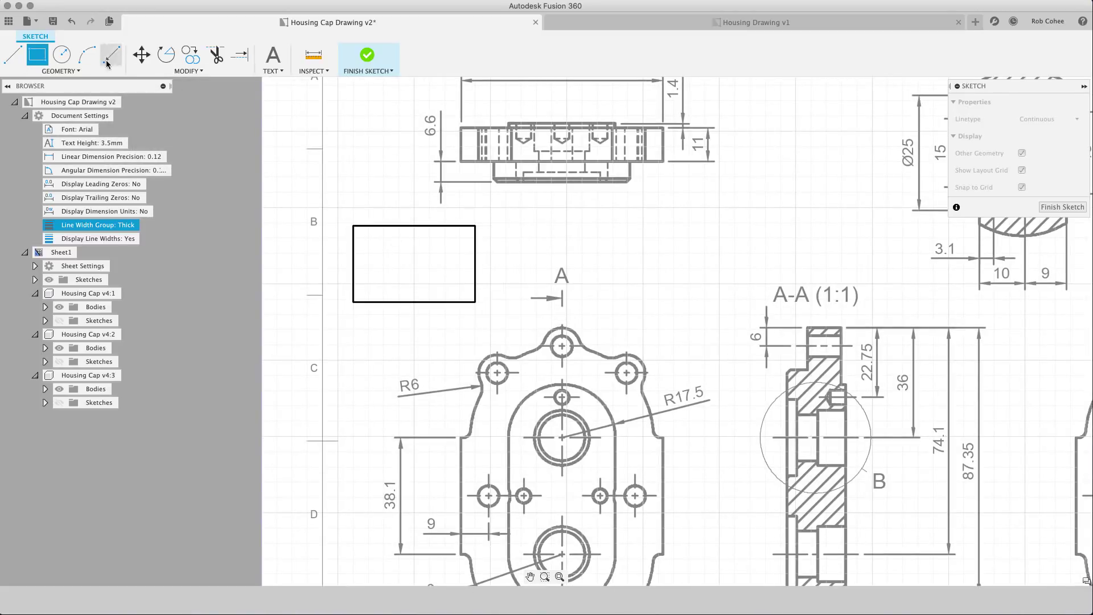
- Draw a circle over the rectangle and trim the rectangle's top and bottom edges inside it
key("c")
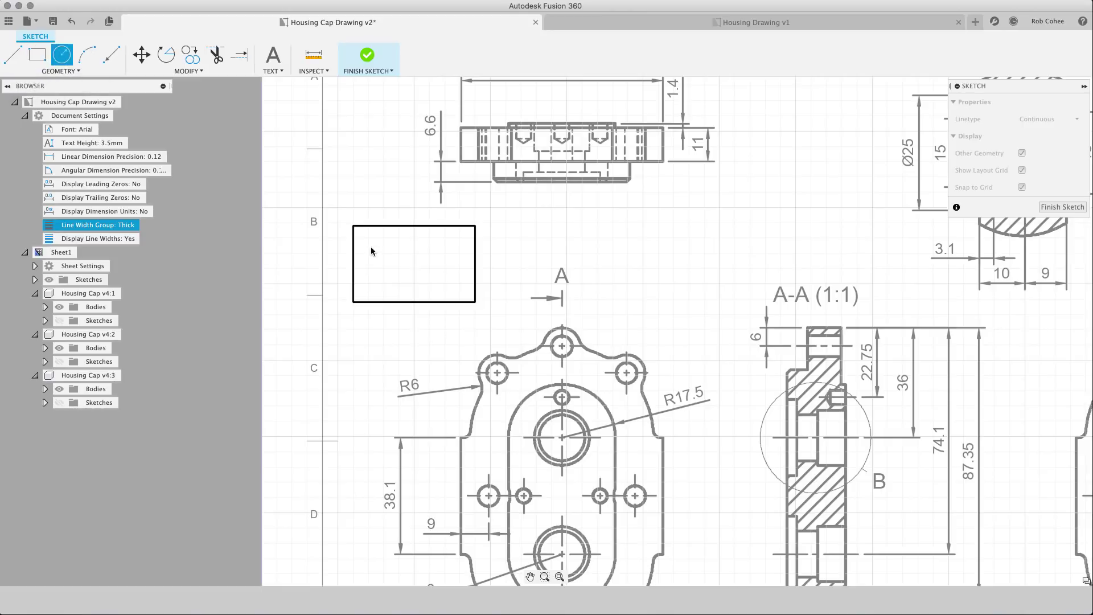
left_click(414, 262)
left_click(411, 215)
left_click(216, 56)
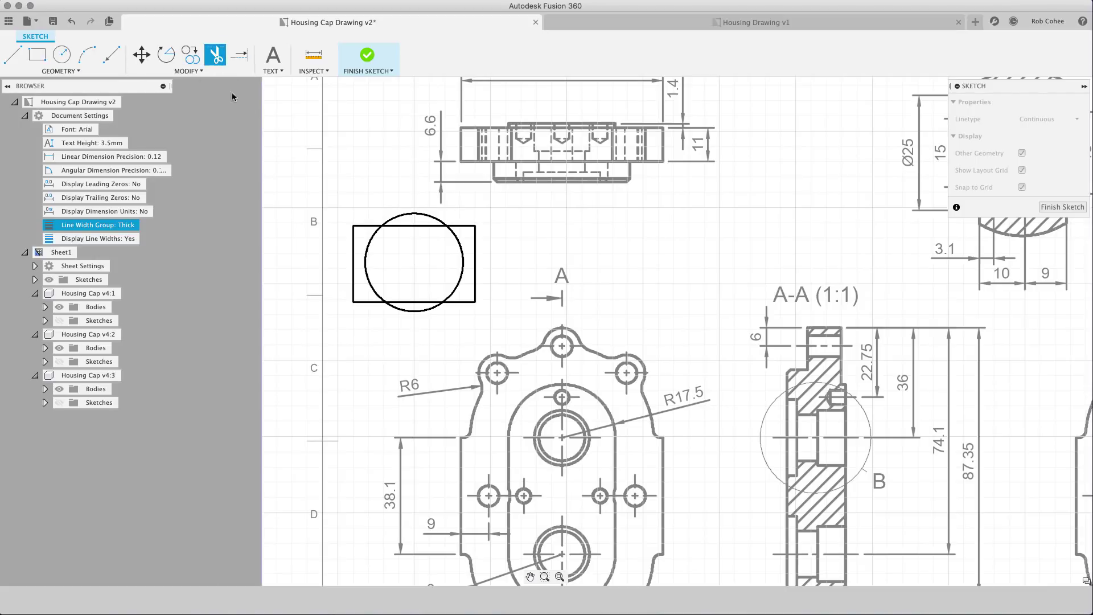
left_click(413, 227)
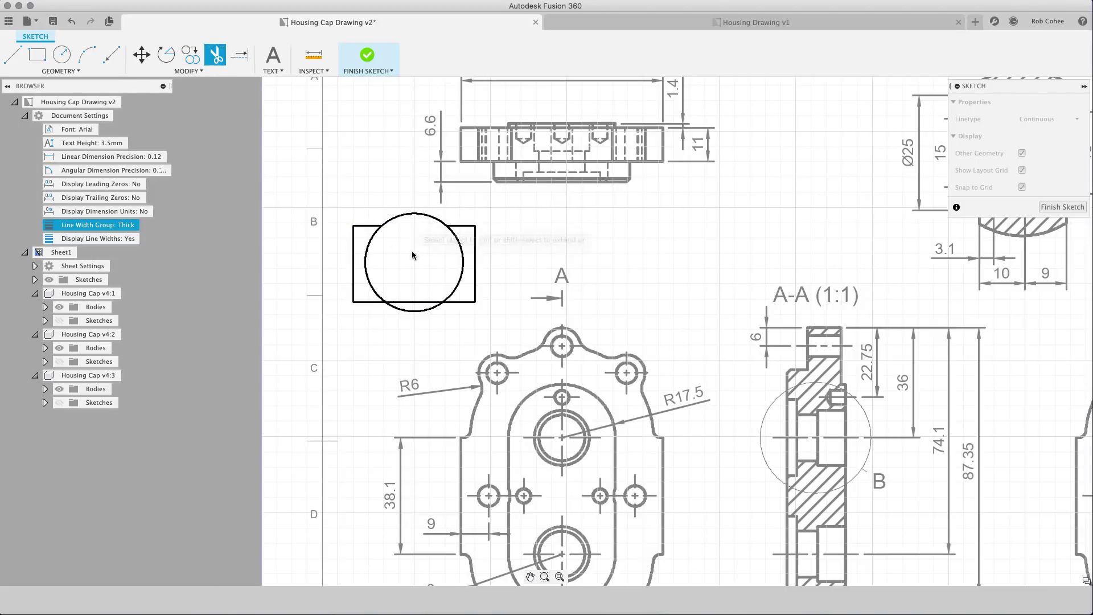
left_click(414, 303)
key("Escape")
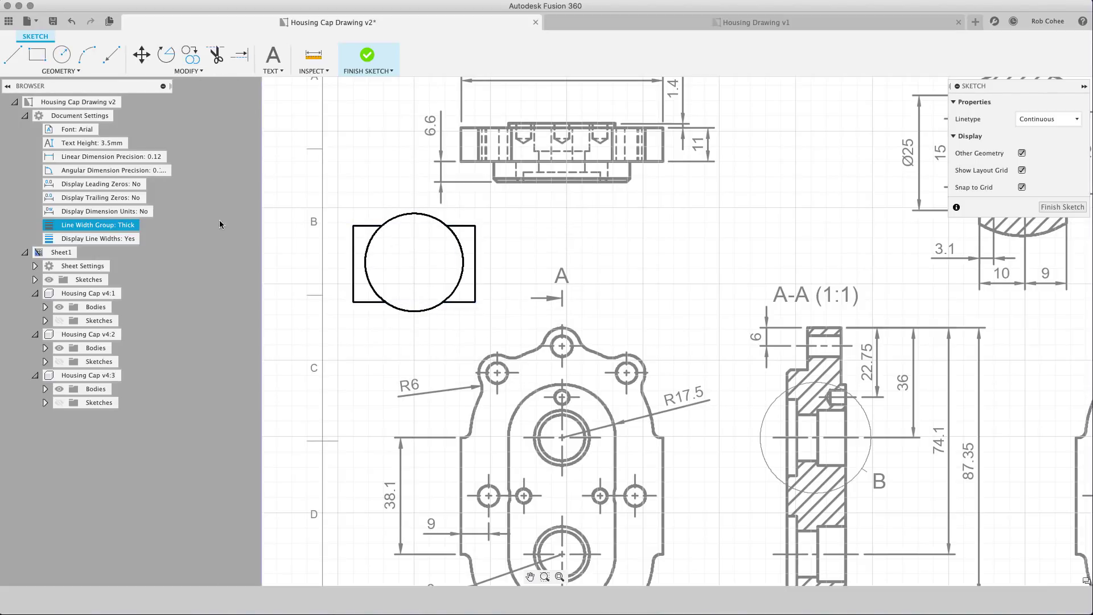
- Offset the sketched circle inward, finish the sketch, and fit the sheet in view
scroll(281, 270, "up", 5)
middle_click_drag(281, 267, 283, 318)
left_click(195, 68)
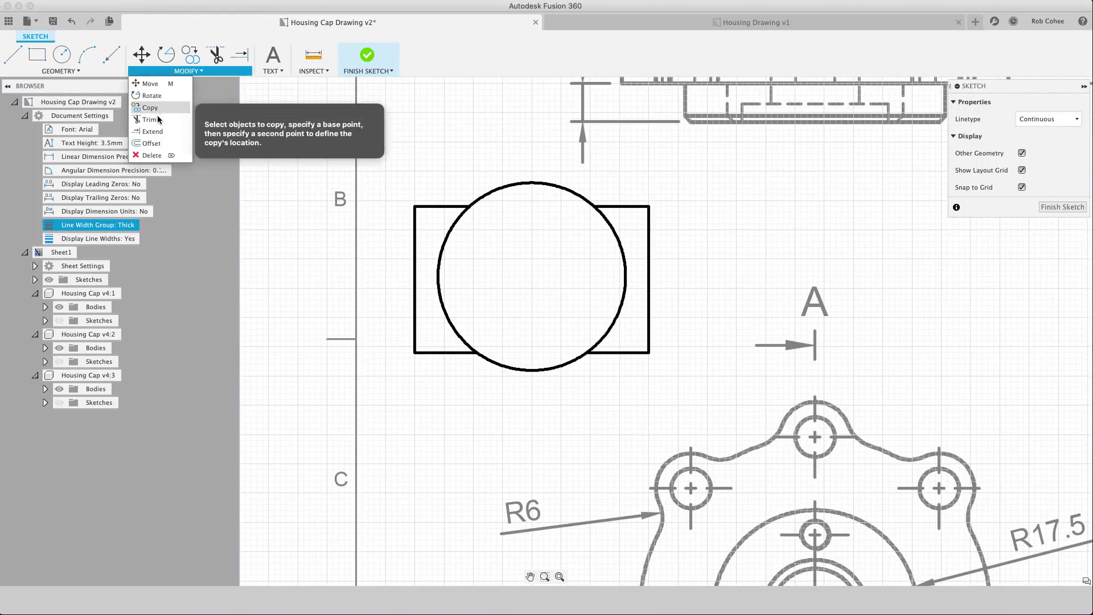
left_click(151, 143)
left_click(488, 192)
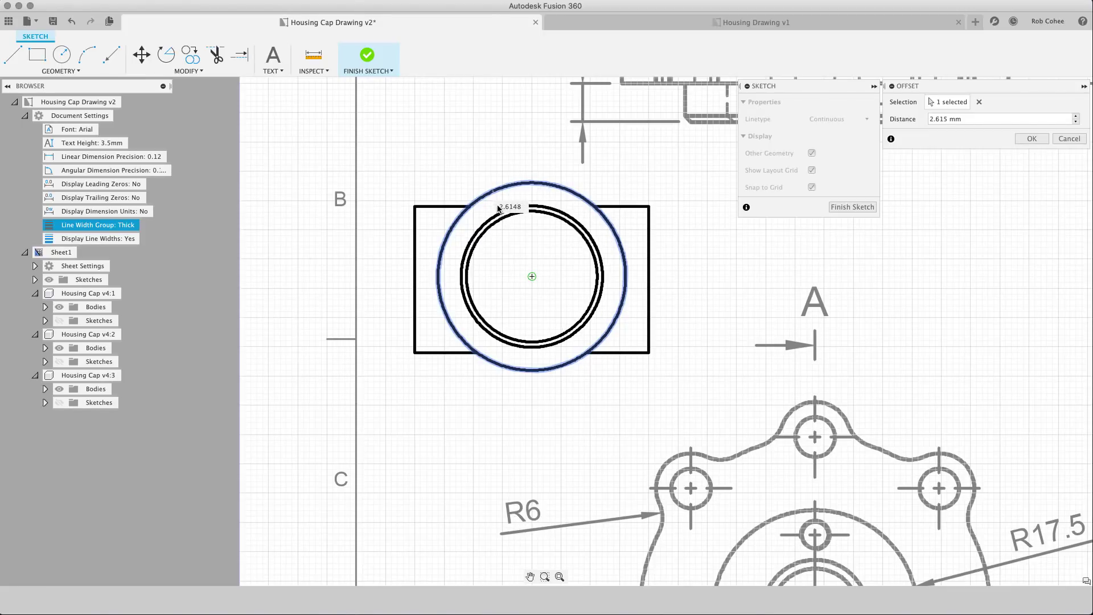
left_click(501, 240)
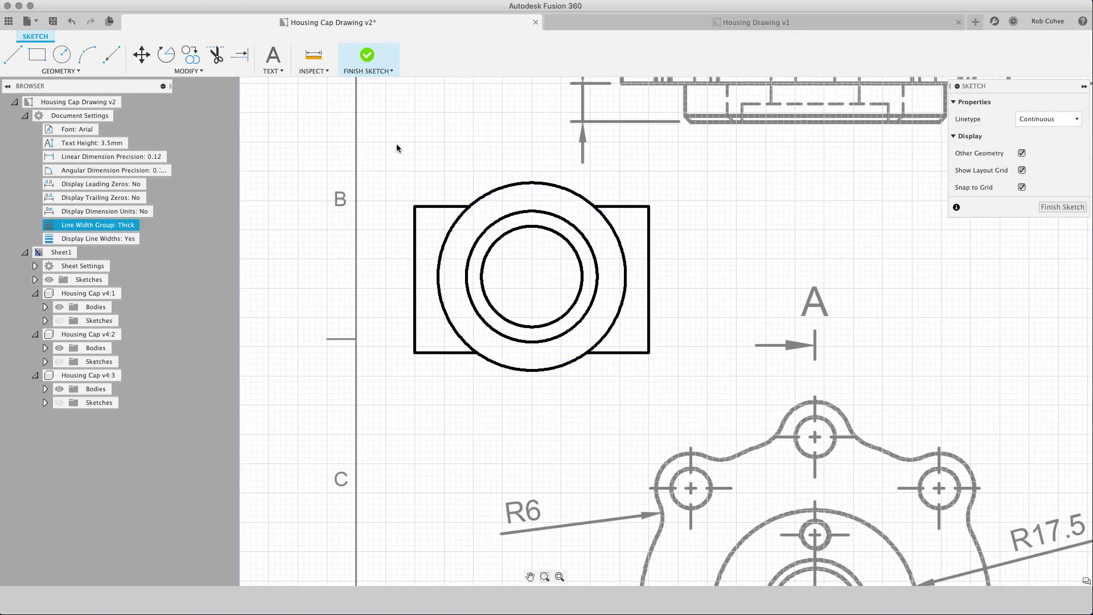
left_click(367, 55)
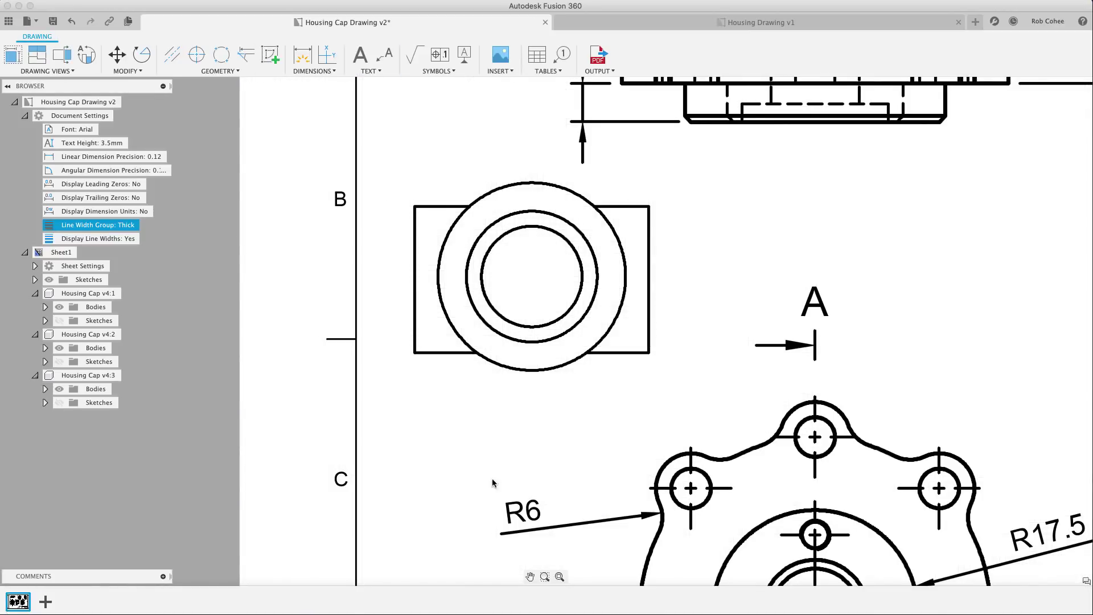
left_click(560, 577)
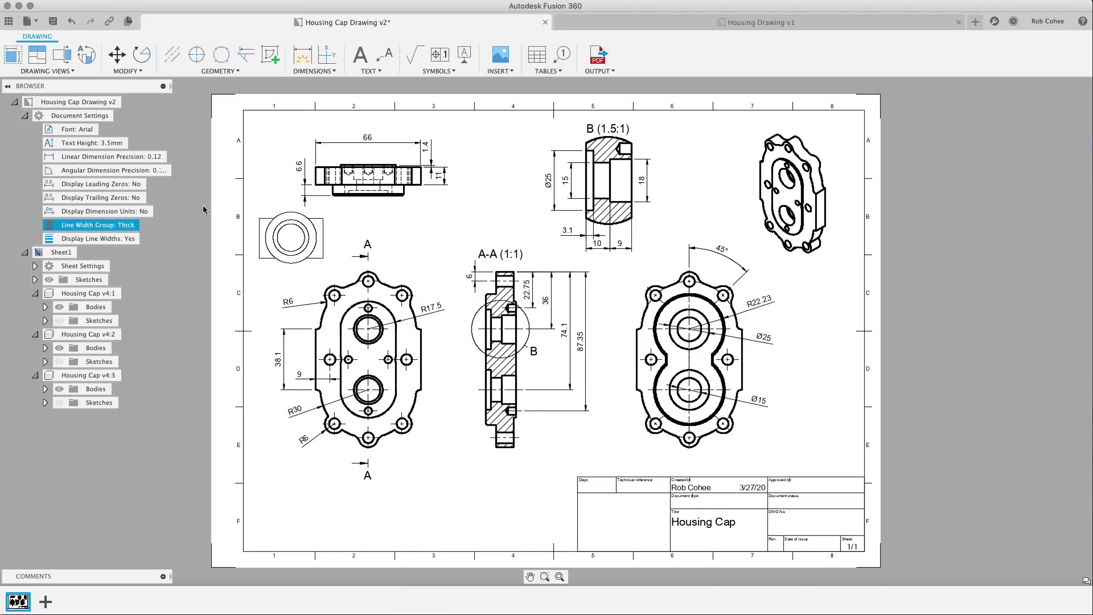
- Add a sketch text box at lower left reading 'HERE ARE A TON OF NOTES THAT NOBODY WOULD EVER WANT TO TYPE IN…'
left_click(271, 55)
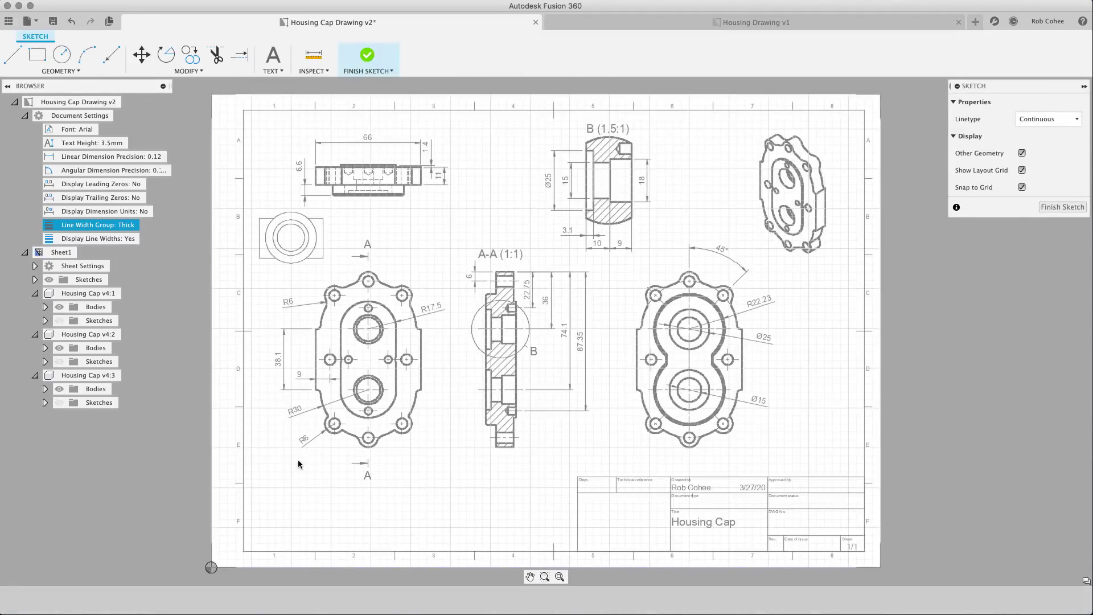
left_click(274, 56)
left_click(259, 492)
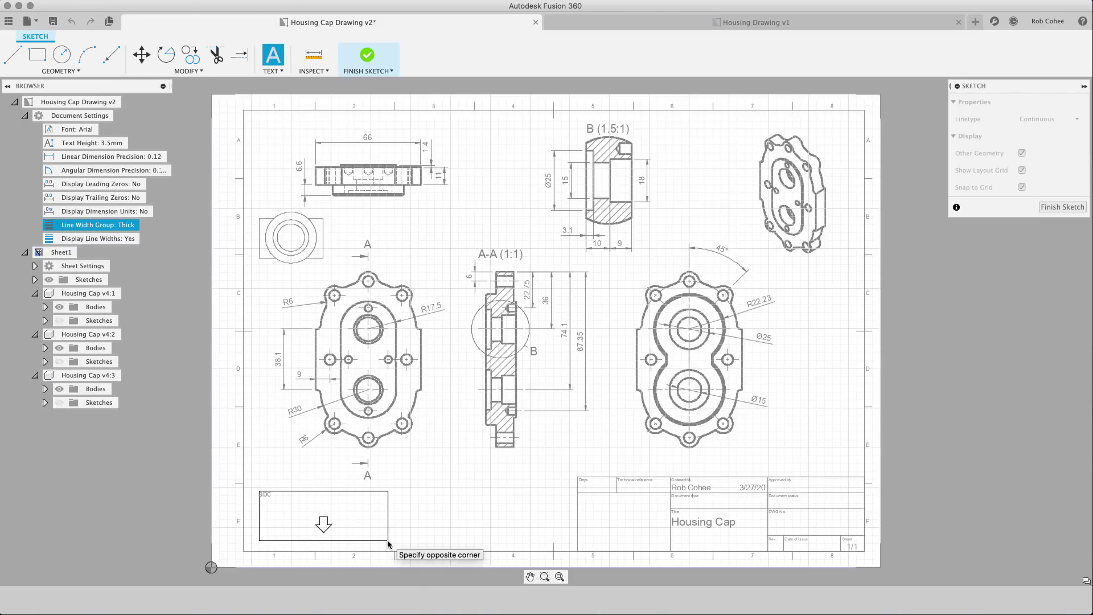
left_click(387, 540)
type("HERE ARE A TON OF NOTES THAT NOBODY WOULD EVER WANT TO TYPE IN OVER... AND OVER... AND OVER")
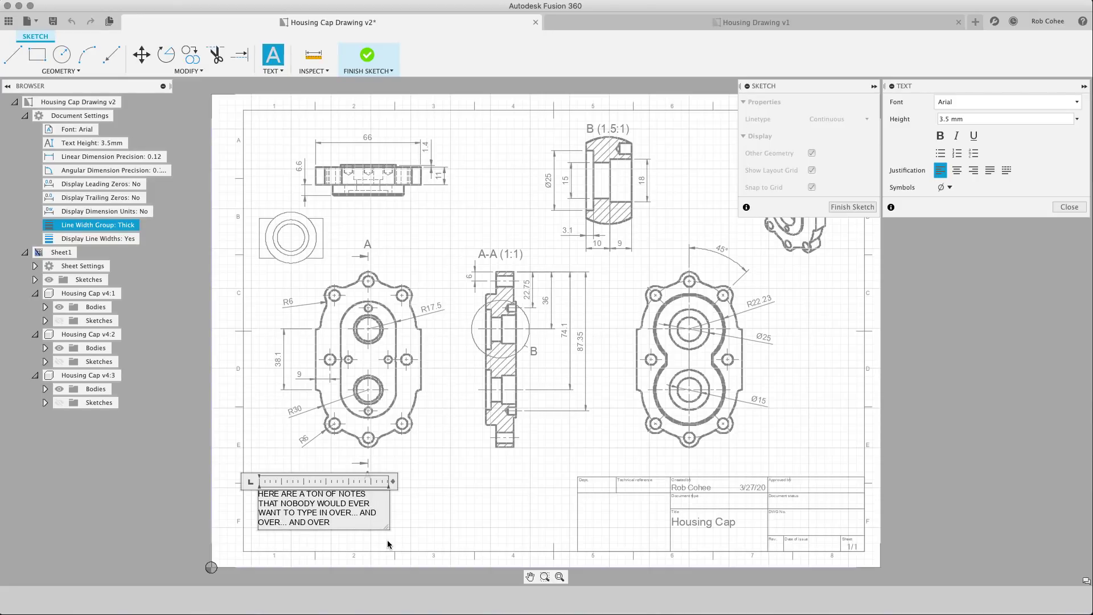
type(".")
left_click(1076, 209)
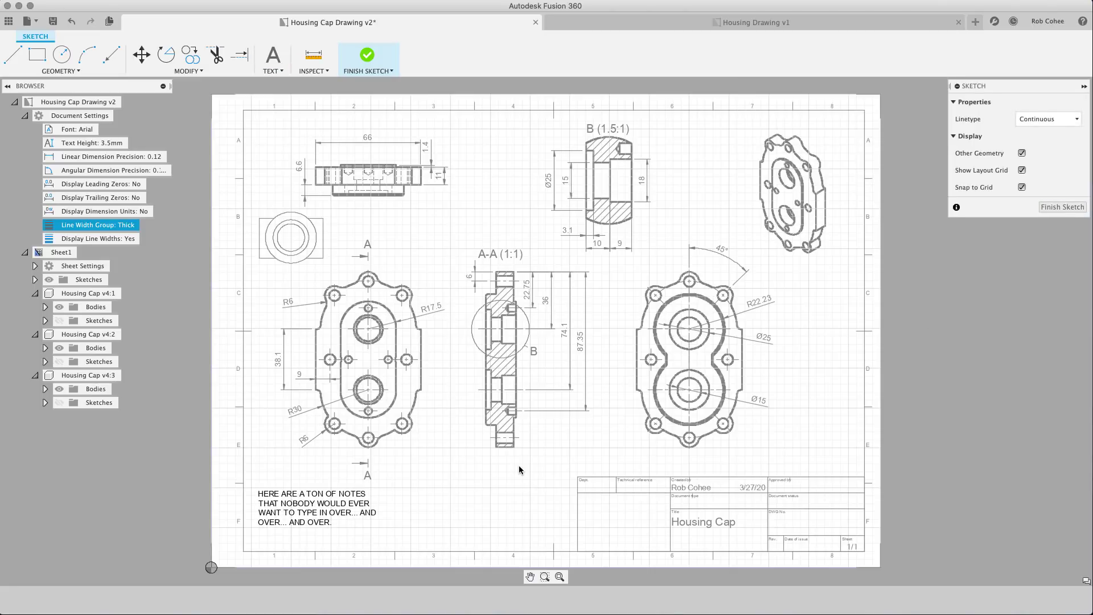
left_click(367, 55)
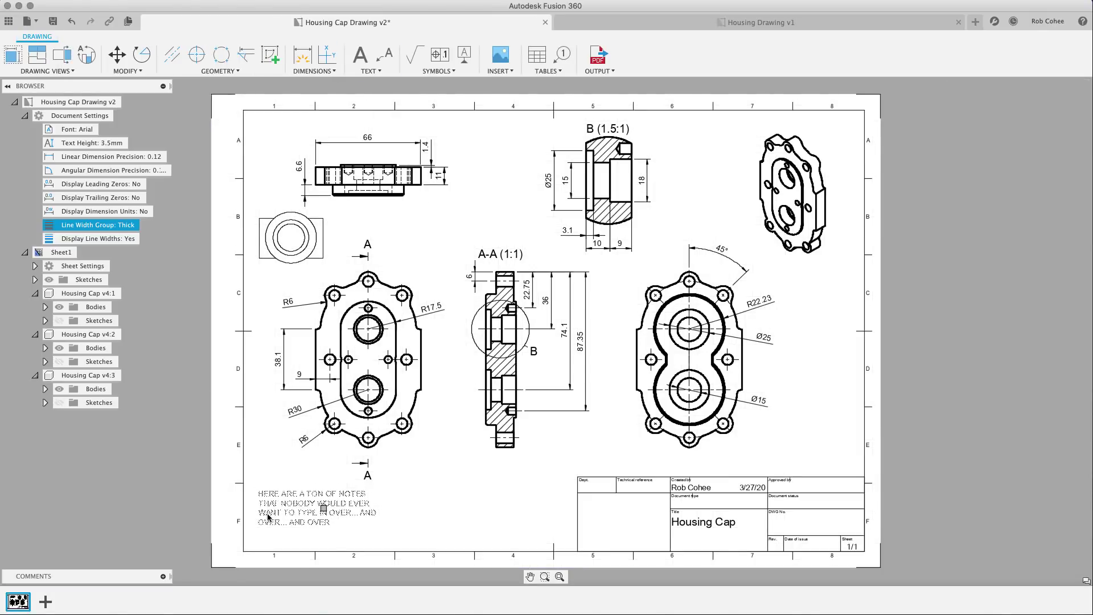
- Copy the notes block and add a new blank second sheet
left_click(268, 517)
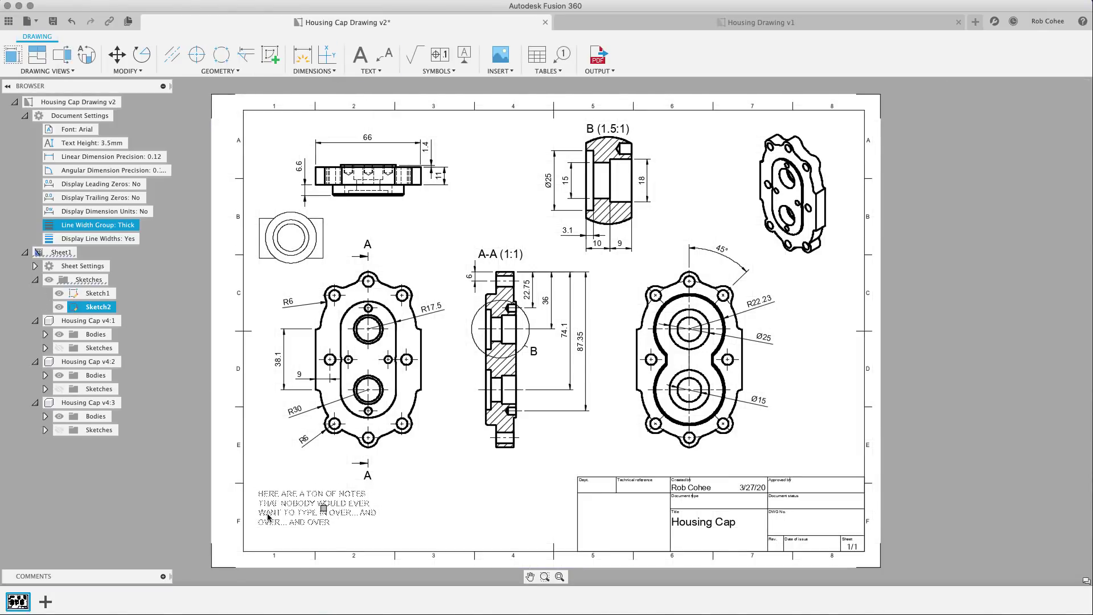
right_click(287, 499)
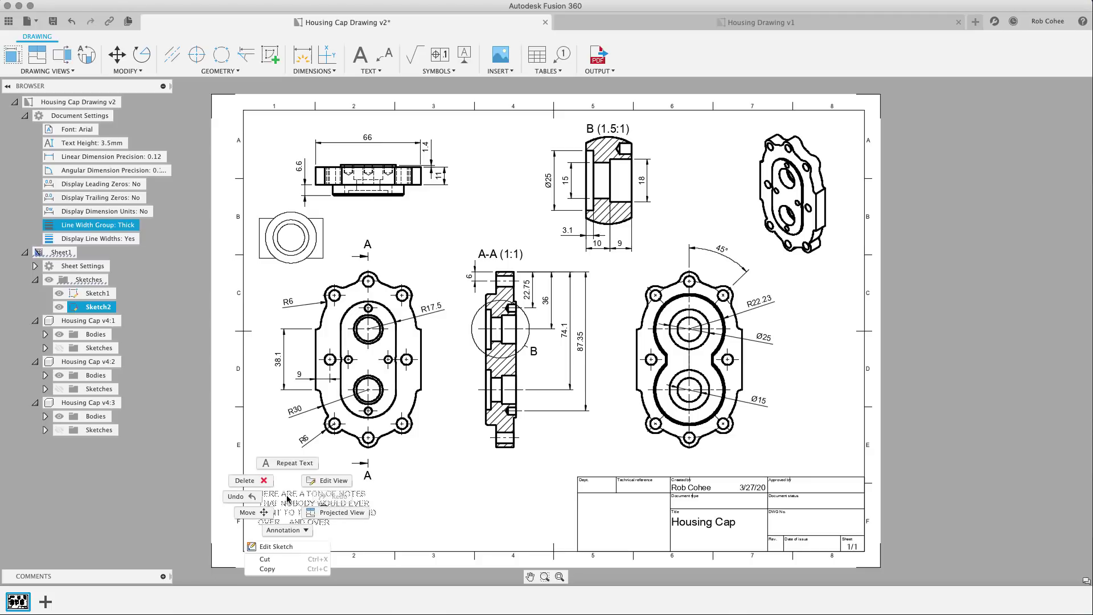
left_click(280, 567)
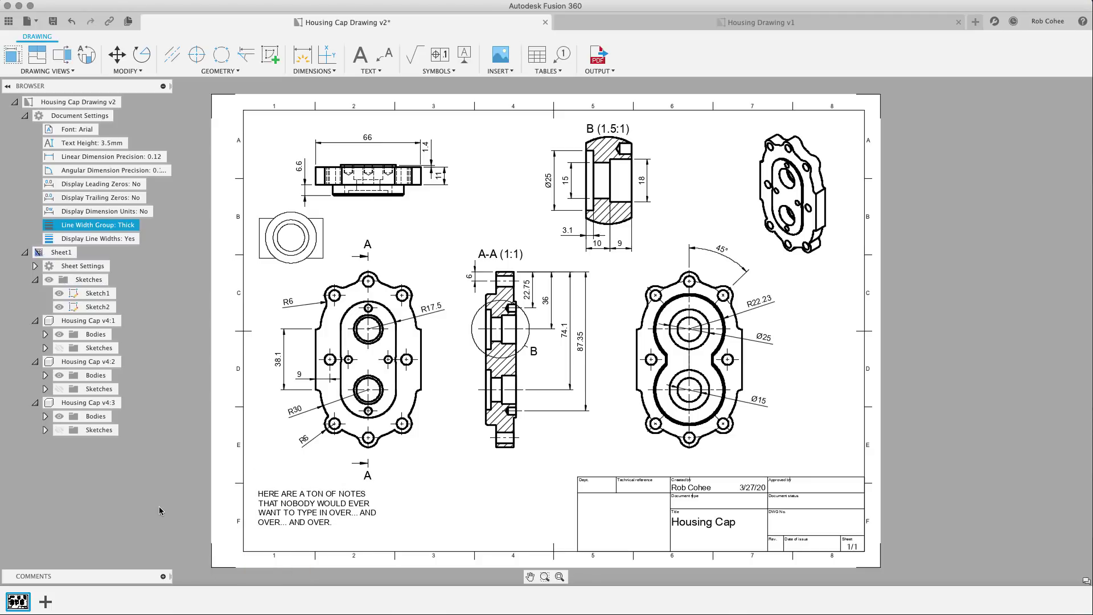
left_click(46, 602)
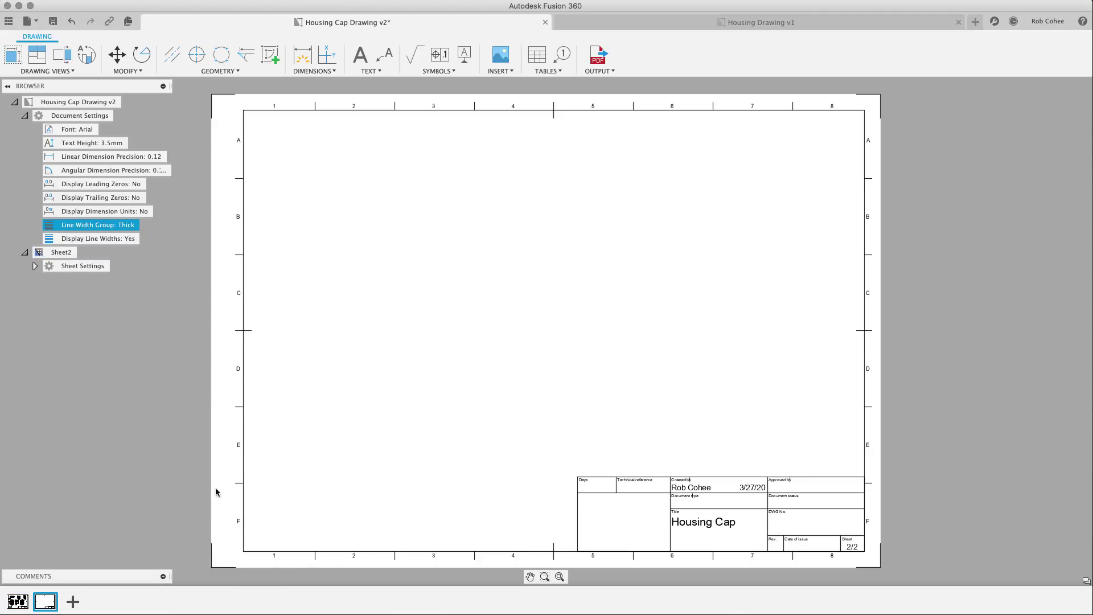
- Paste the notes onto Sheet2 and at the lower left of Housing Drawing v1
right_click(305, 393)
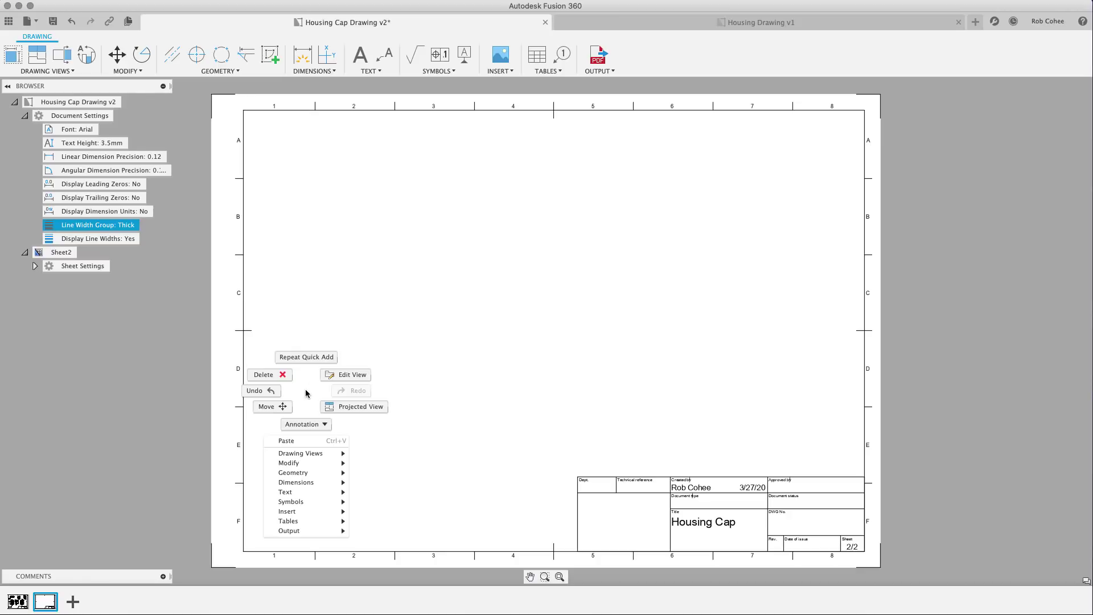
left_click(299, 440)
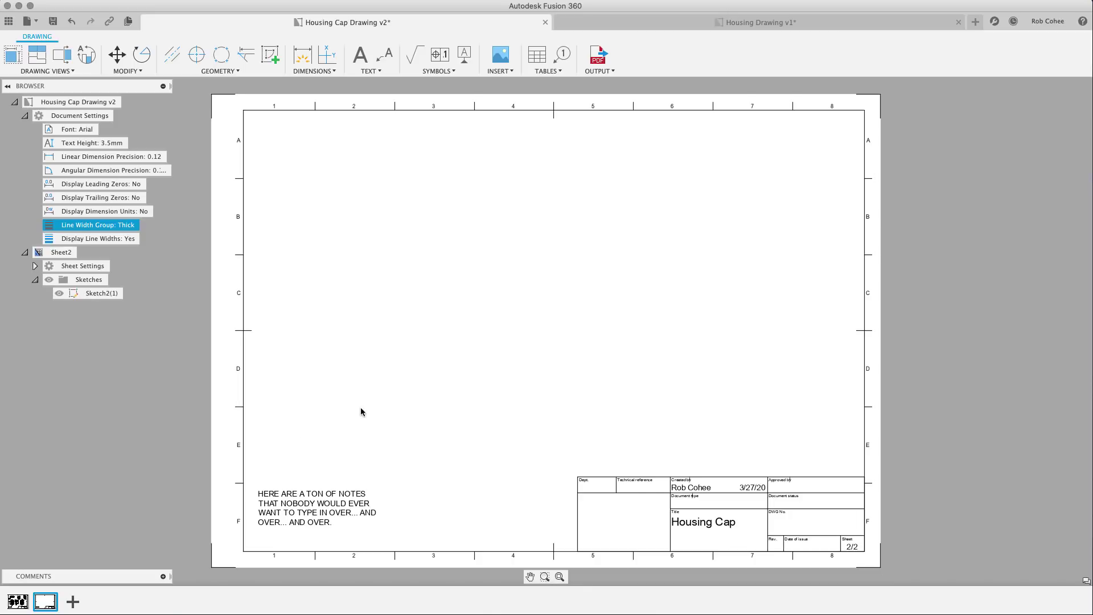
left_click(611, 24)
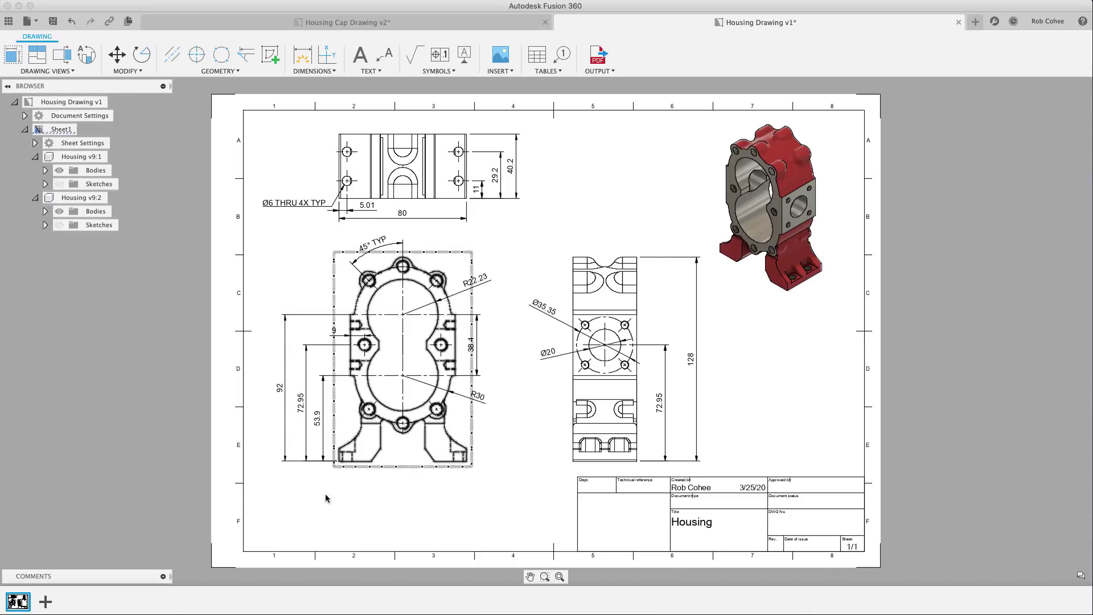
right_click(309, 504)
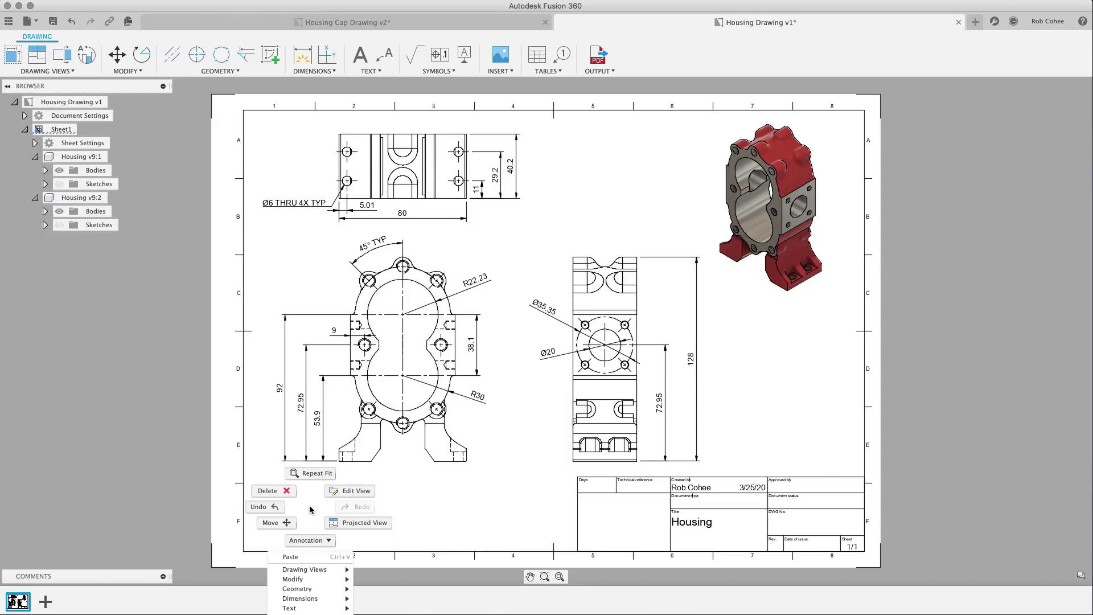
left_click(320, 557)
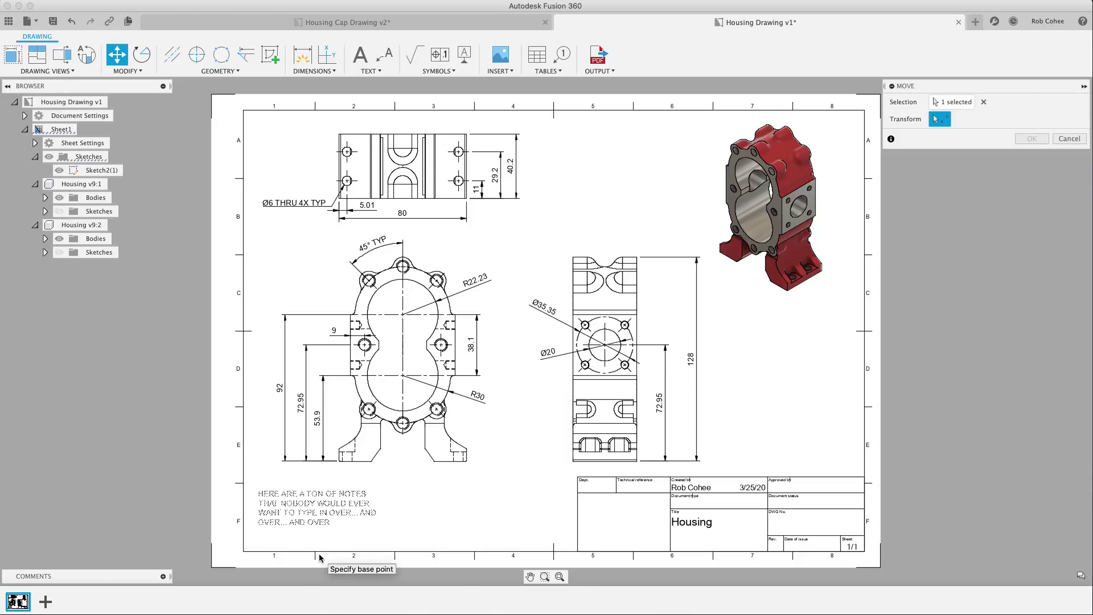
left_click(326, 528)
left_click(326, 531)
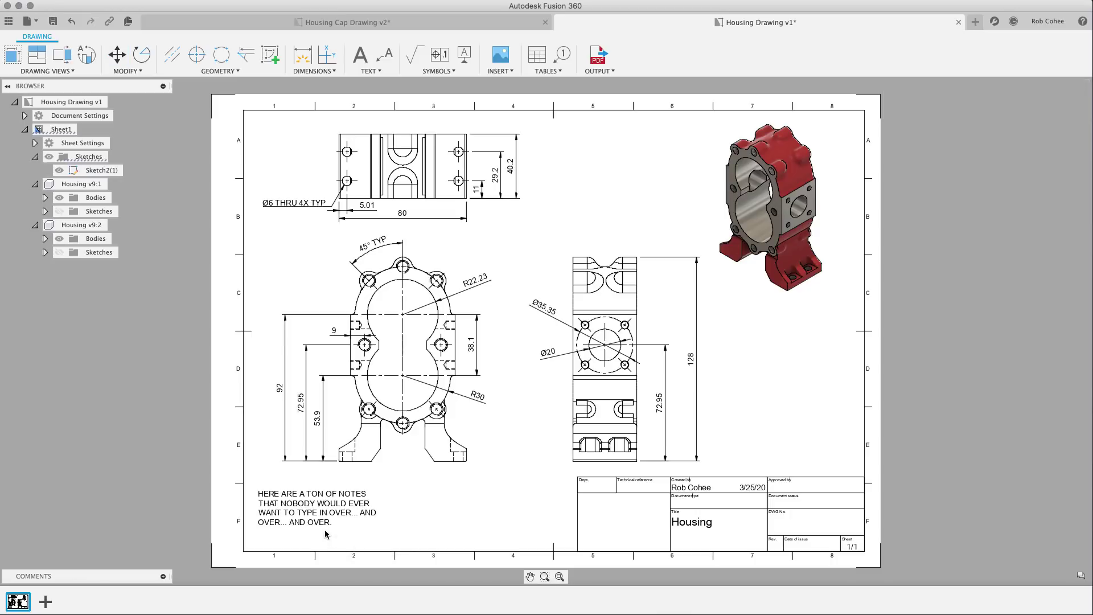
- Copy Sketch1, the circular view, from Housing Cap Drawing v2 and paste it into Housing Drawing v1
left_click(278, 21)
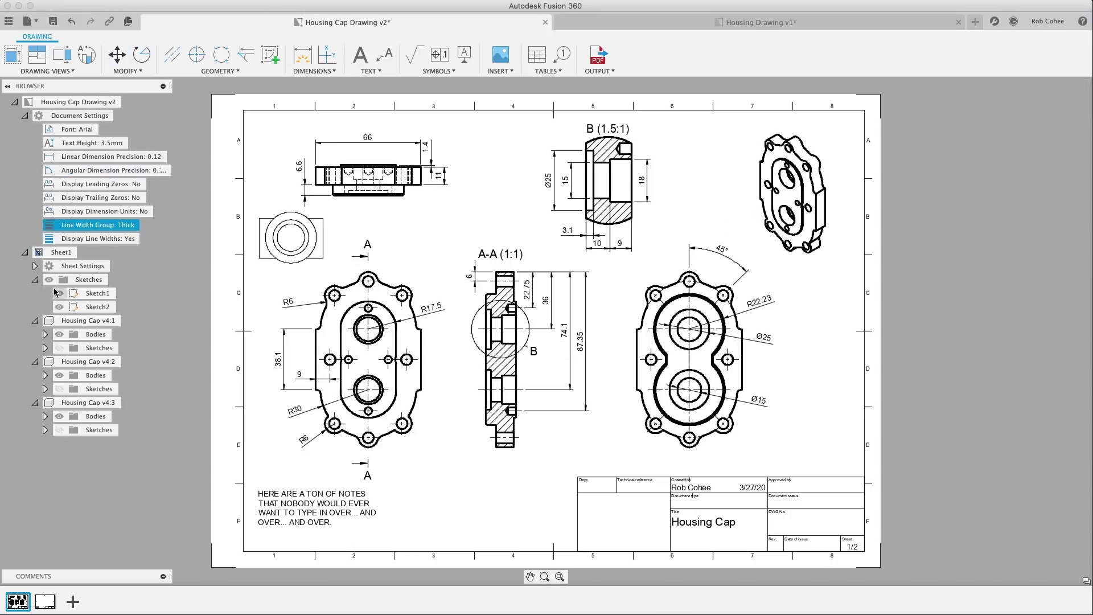
left_click(98, 294)
right_click(98, 294)
left_click(117, 327)
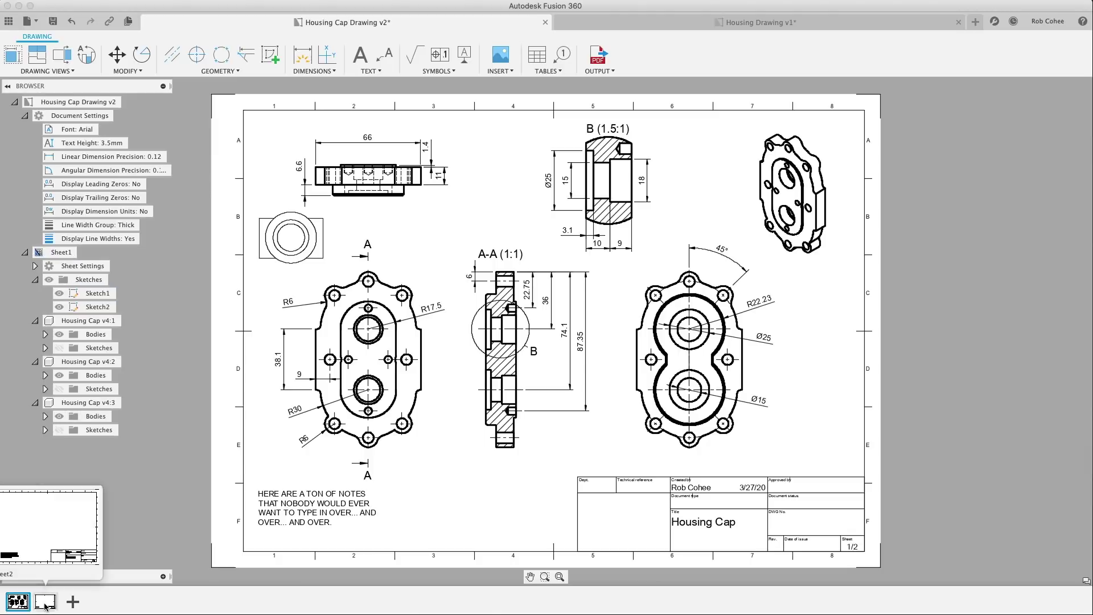
left_click(601, 27)
right_click(566, 168)
left_click(567, 219)
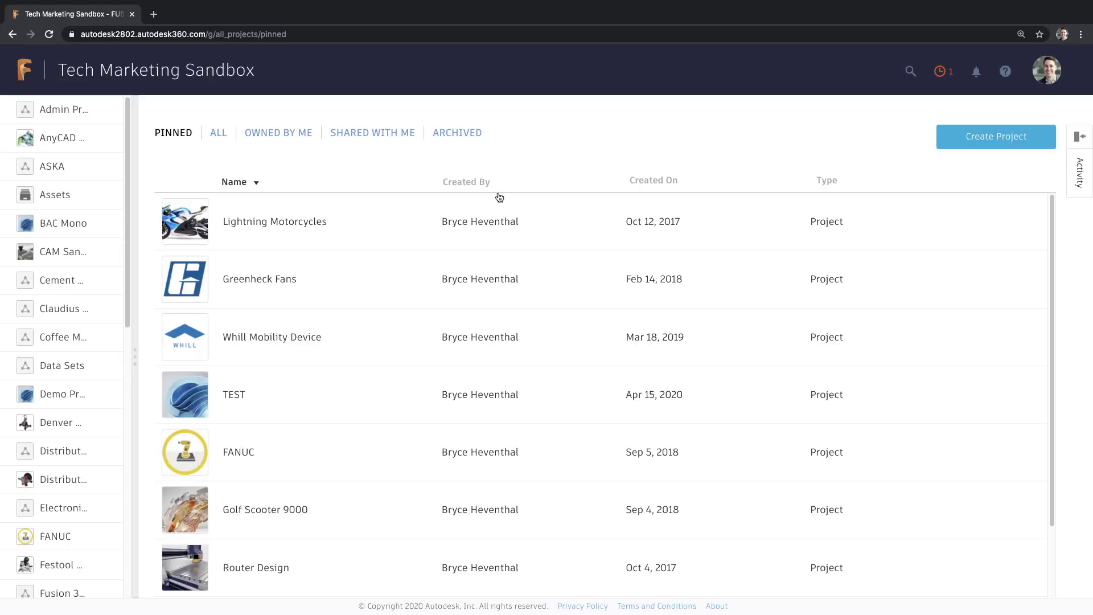
- Open the End Cap design from Distributed Assembly Tutorial's MFG Plan folder and view it in 3D
left_click_drag(135, 349, 251, 347)
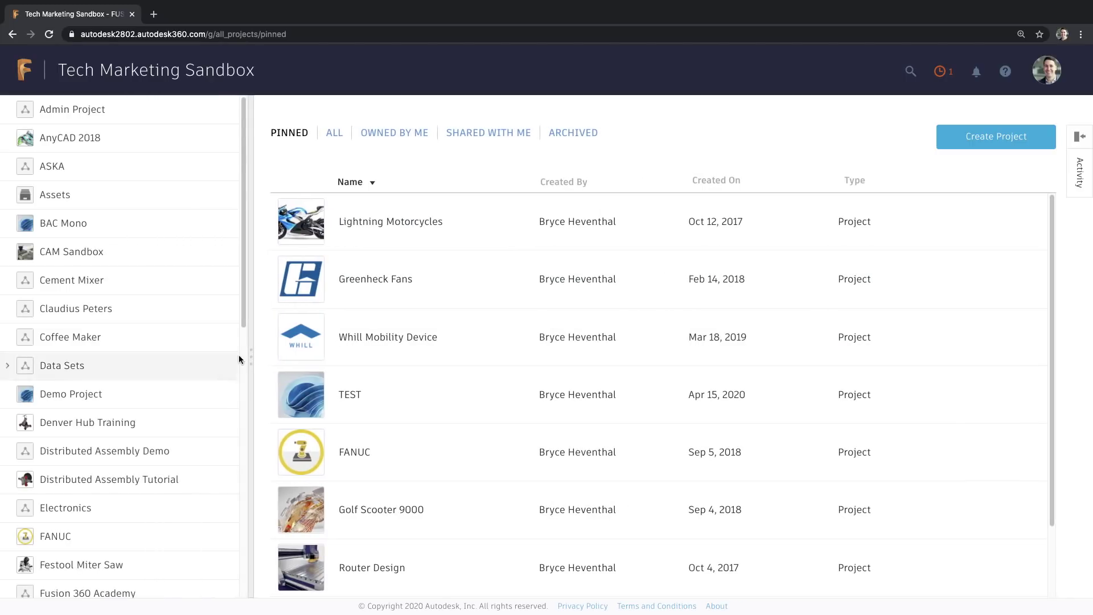
left_click(8, 482)
scroll(12, 444, "down", 5)
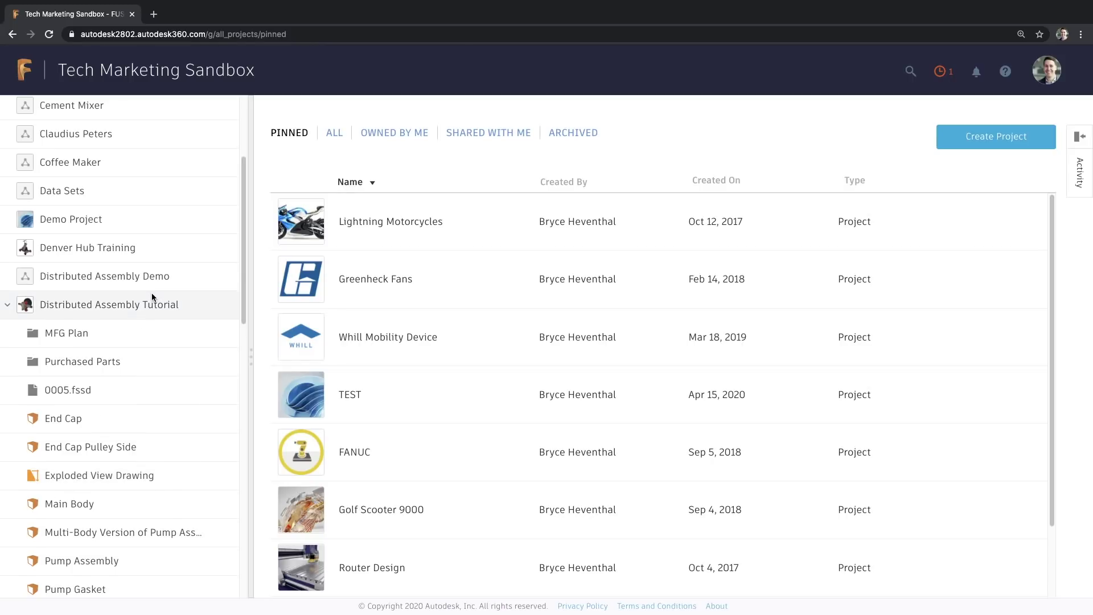
left_click(152, 296)
left_click(131, 335)
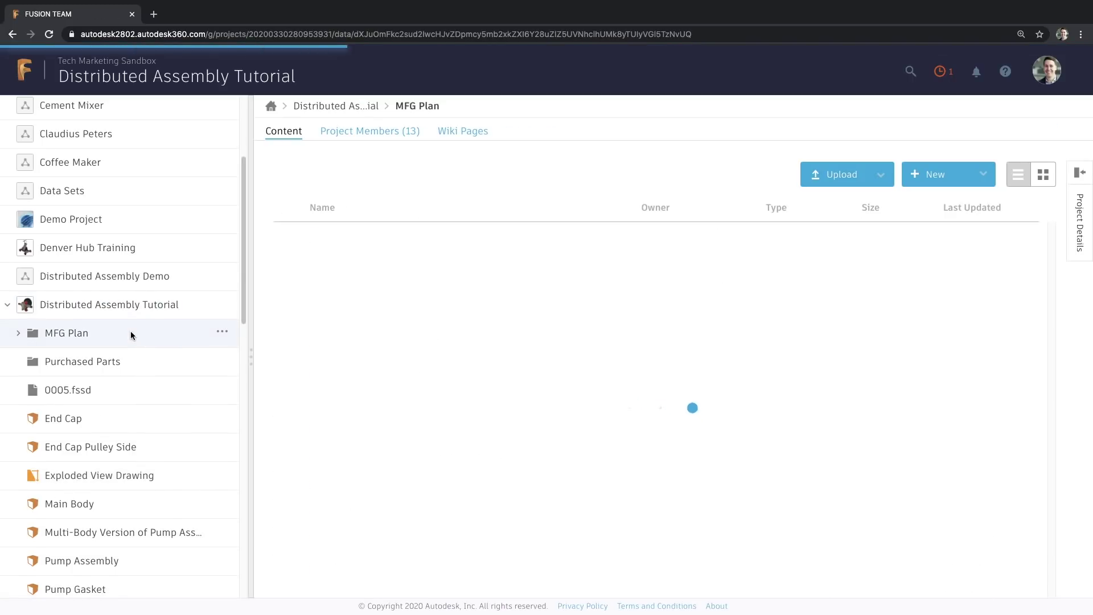
left_click(111, 425)
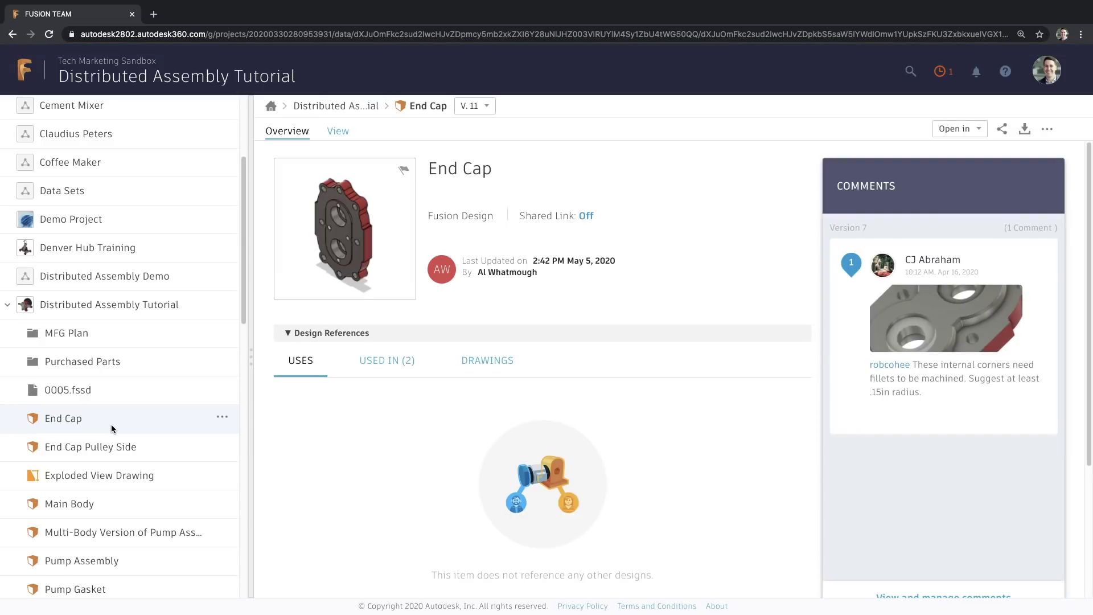
left_click(398, 362)
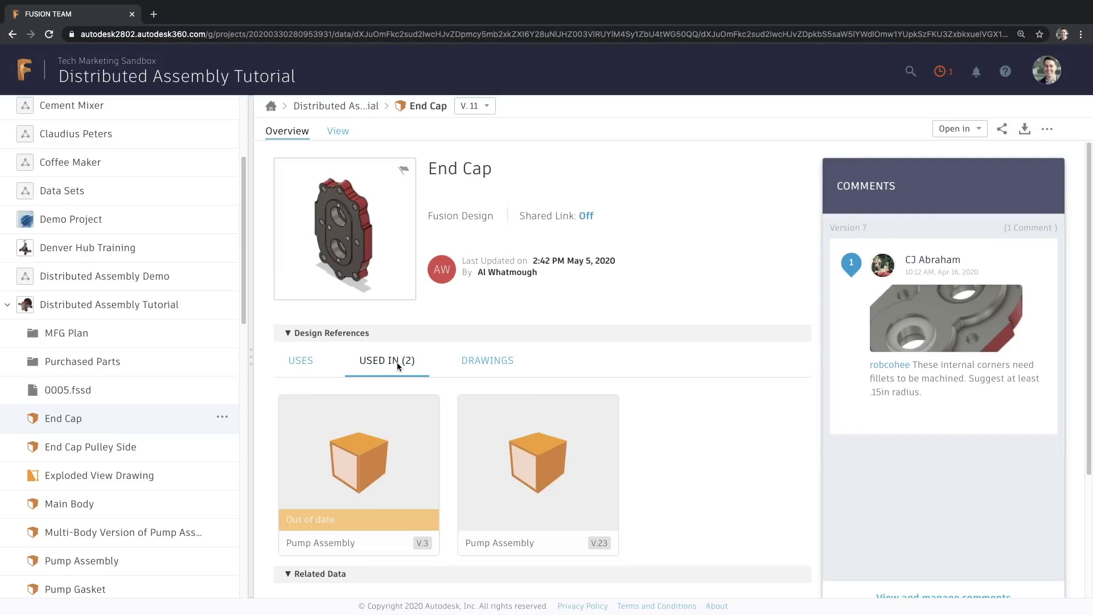
left_click(338, 132)
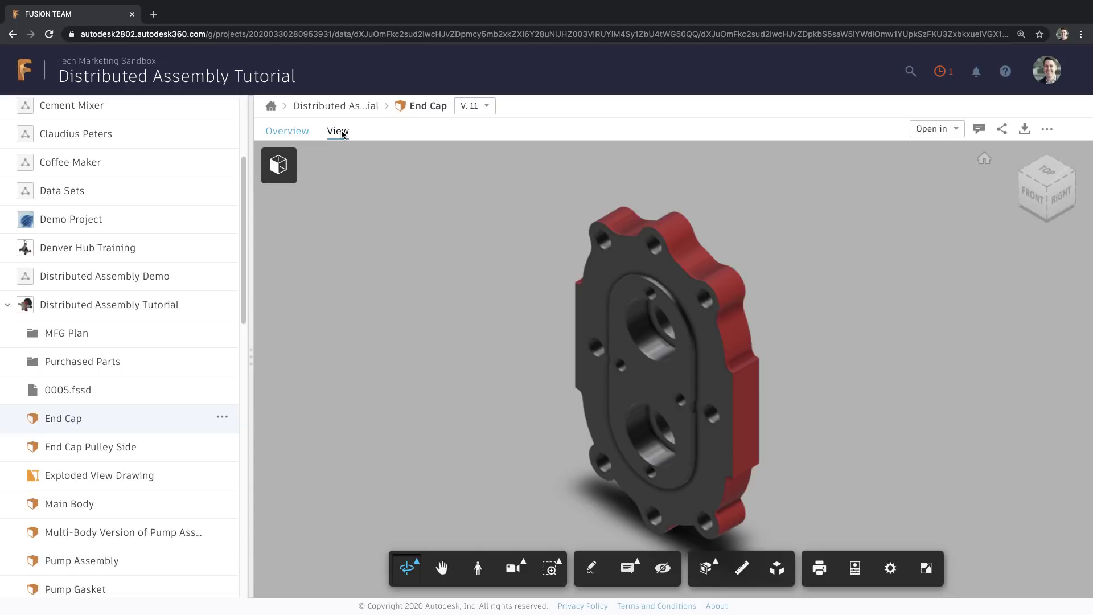
- Copy the End Cap's shared link from its sharing options
left_click(223, 417)
left_click(173, 567)
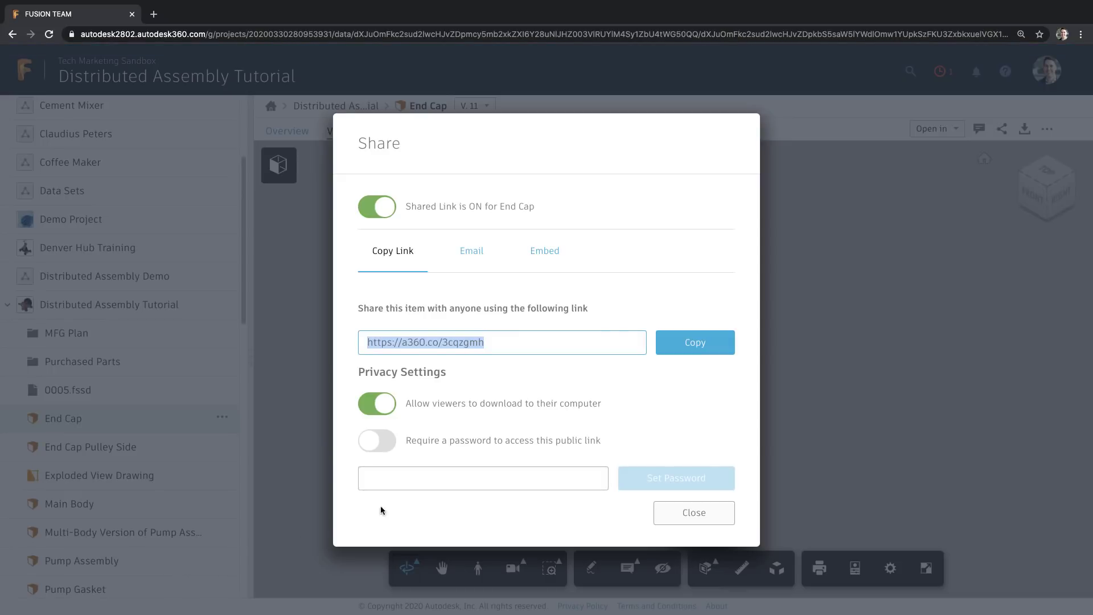
left_click(690, 343)
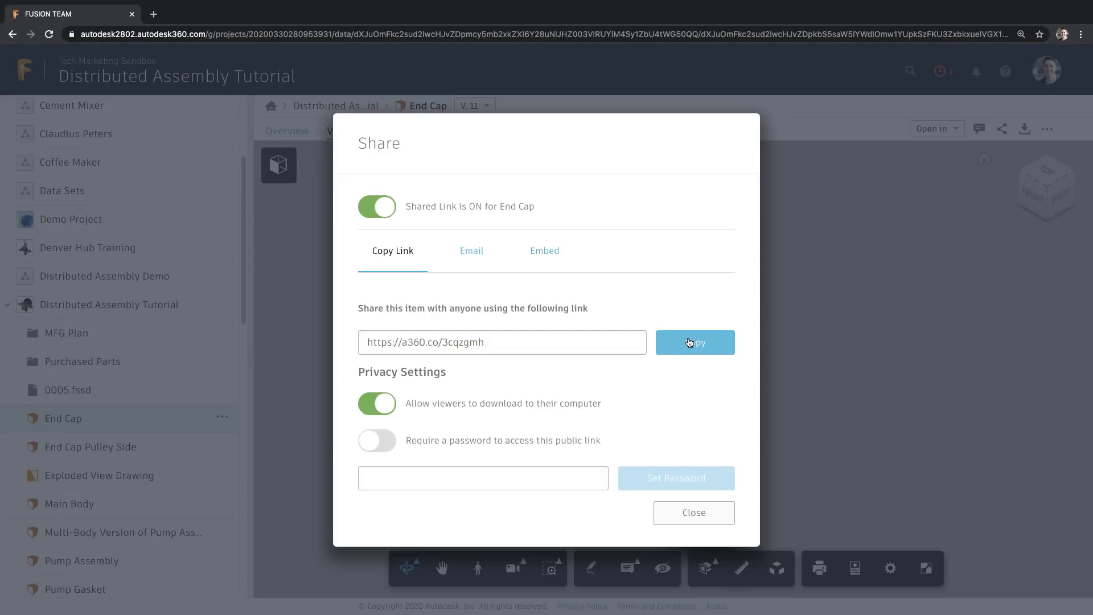
key("Escape")
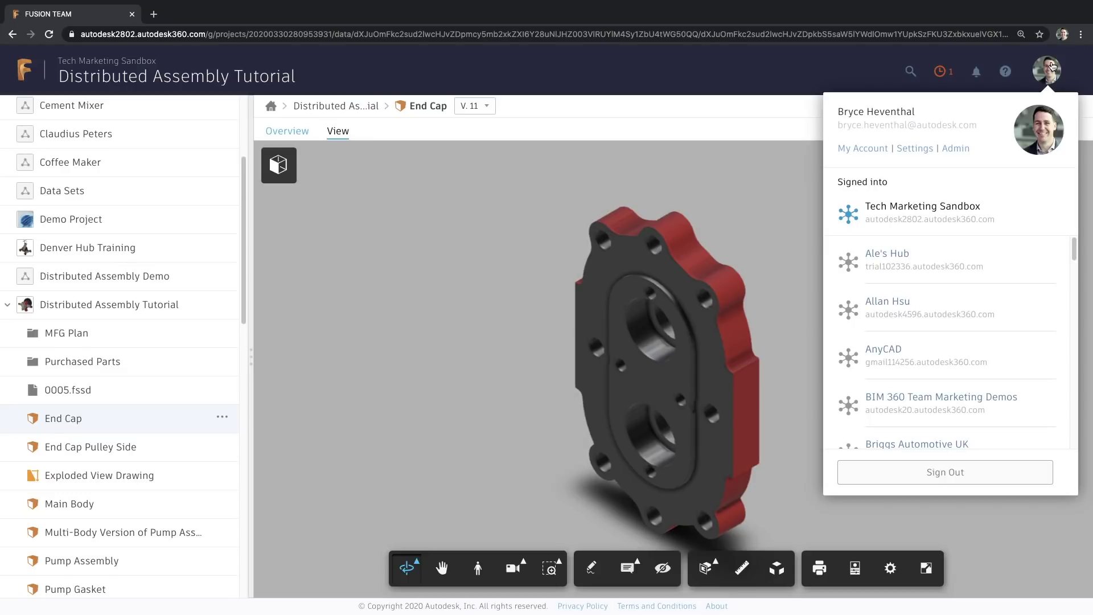
- Go to account settings, show the PREVIEW features, and edit the Navigation Panel preference
left_click(917, 149)
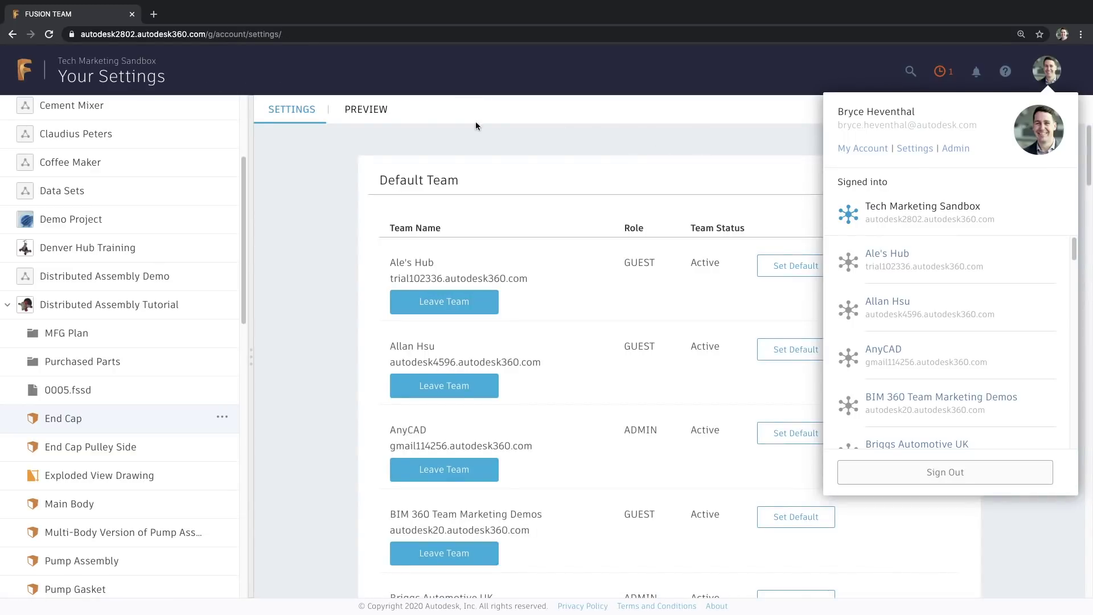
left_click(364, 111)
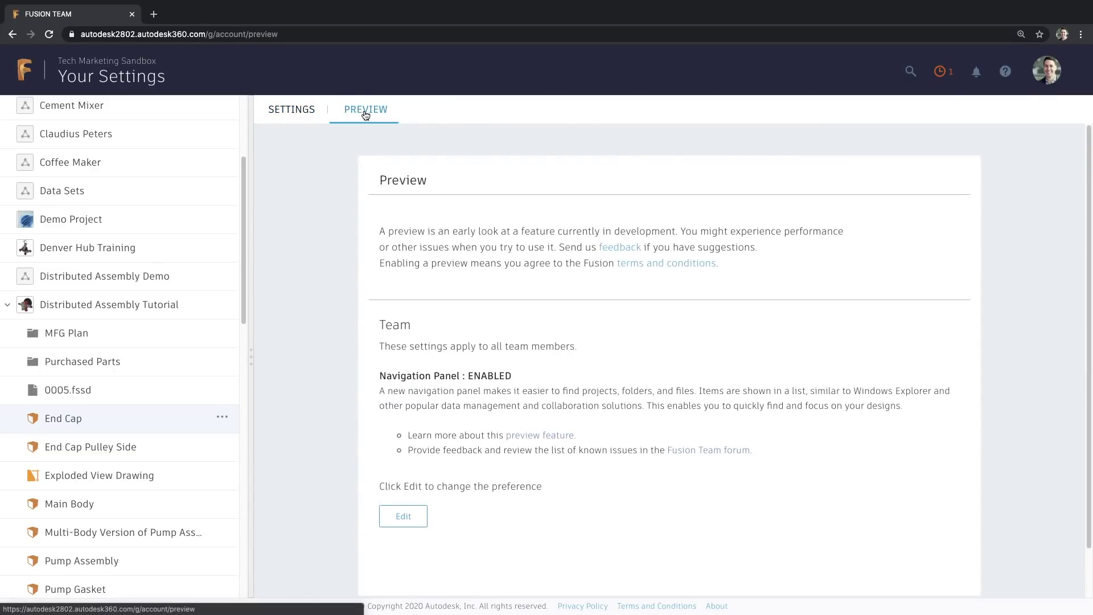
left_click(410, 516)
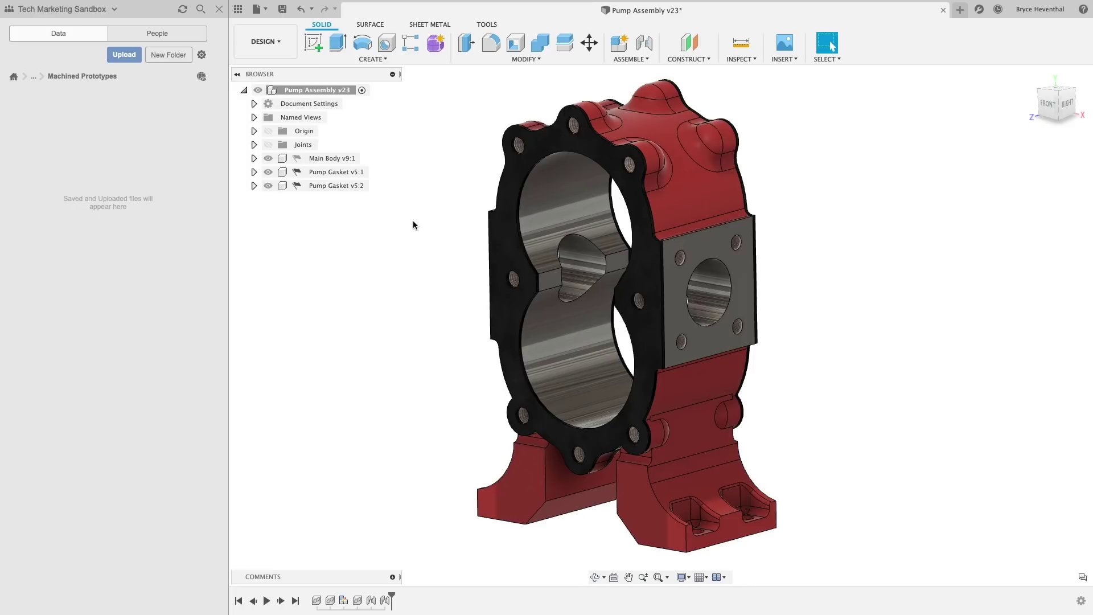
- Create a new design and save it as END CAP Prototype
left_click(962, 10)
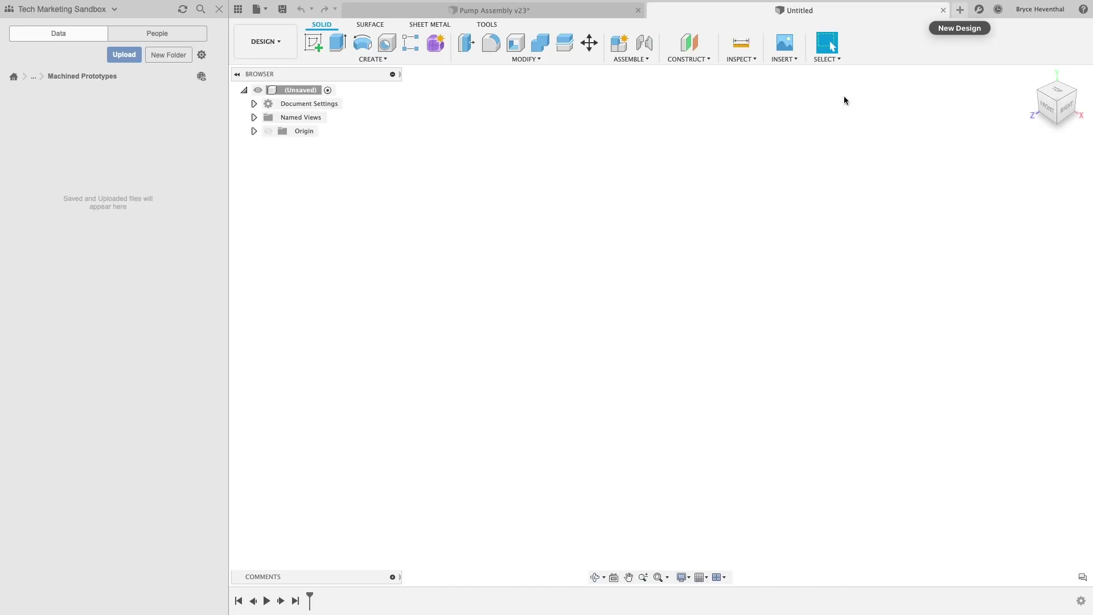
key("super+s")
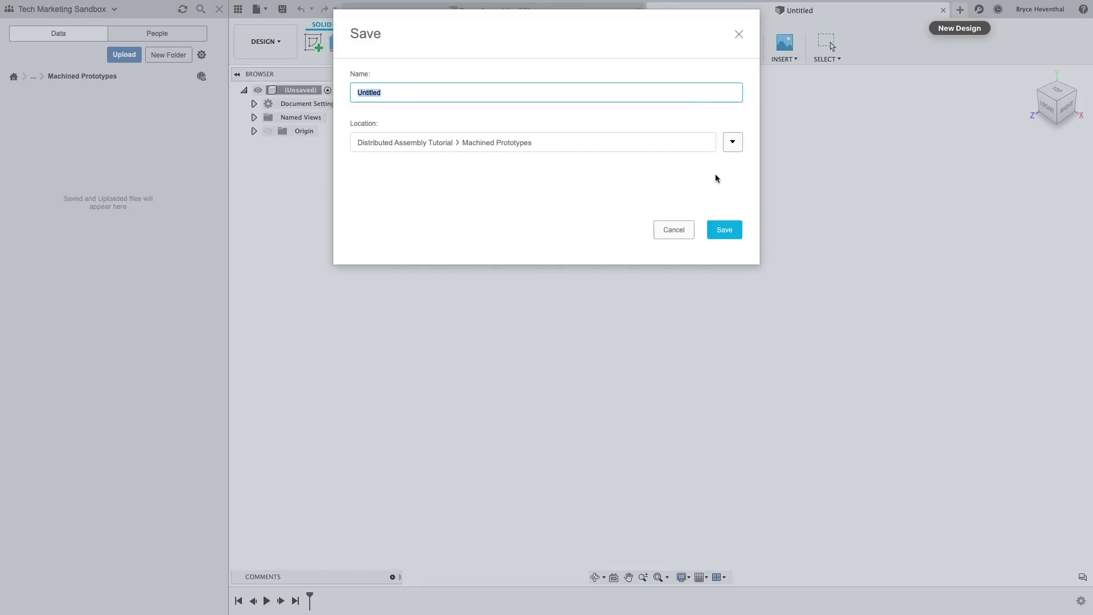
type("END CAP Prototype")
left_click(722, 231)
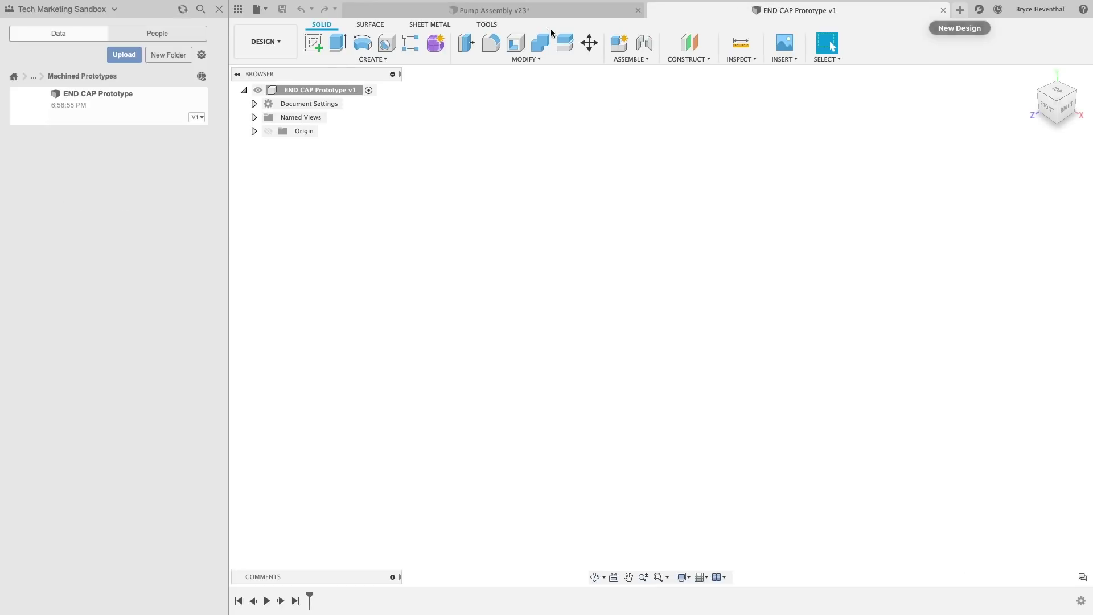
- Insert END CAP Prototype into the Pump Assembly v23 design
left_click(537, 13)
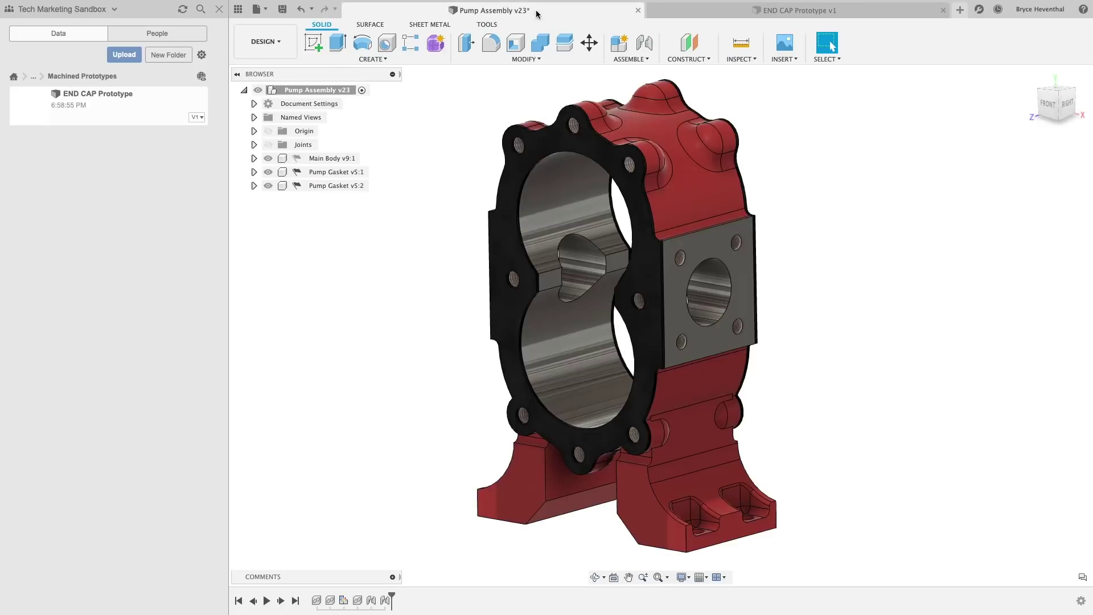
right_click(145, 104)
left_click(157, 120)
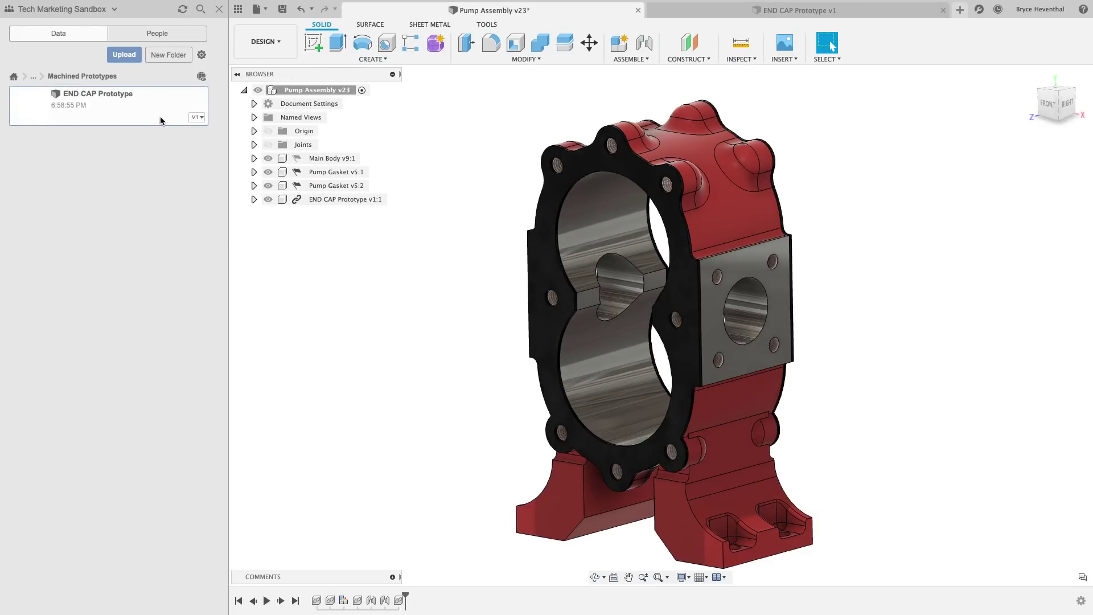
- Edit the END CAP Prototype component in place, choosing Associative edit mode
left_click(238, 10)
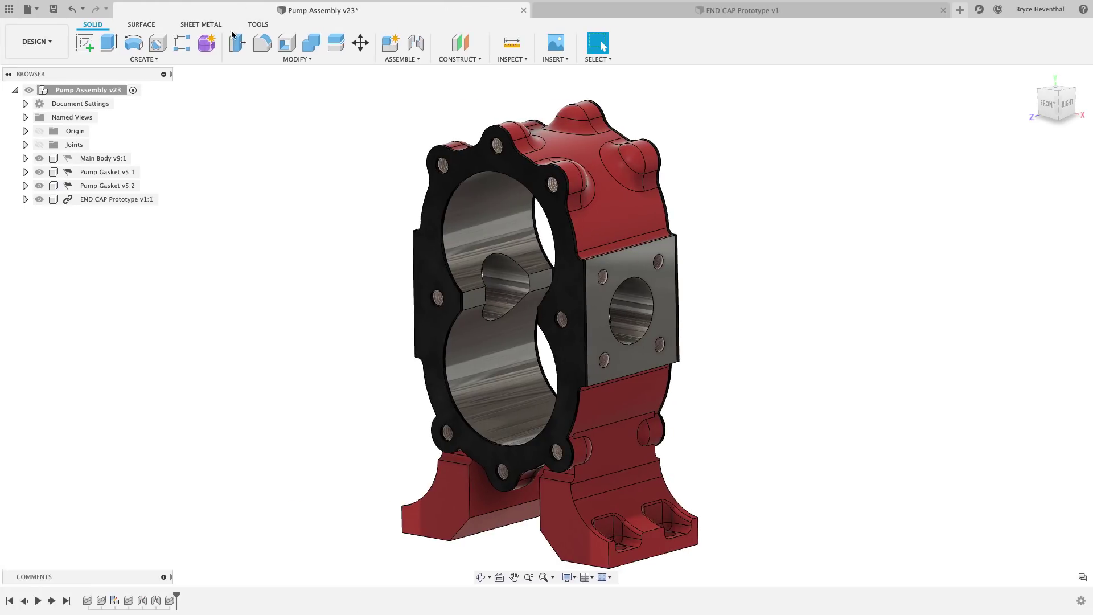
left_click(160, 198)
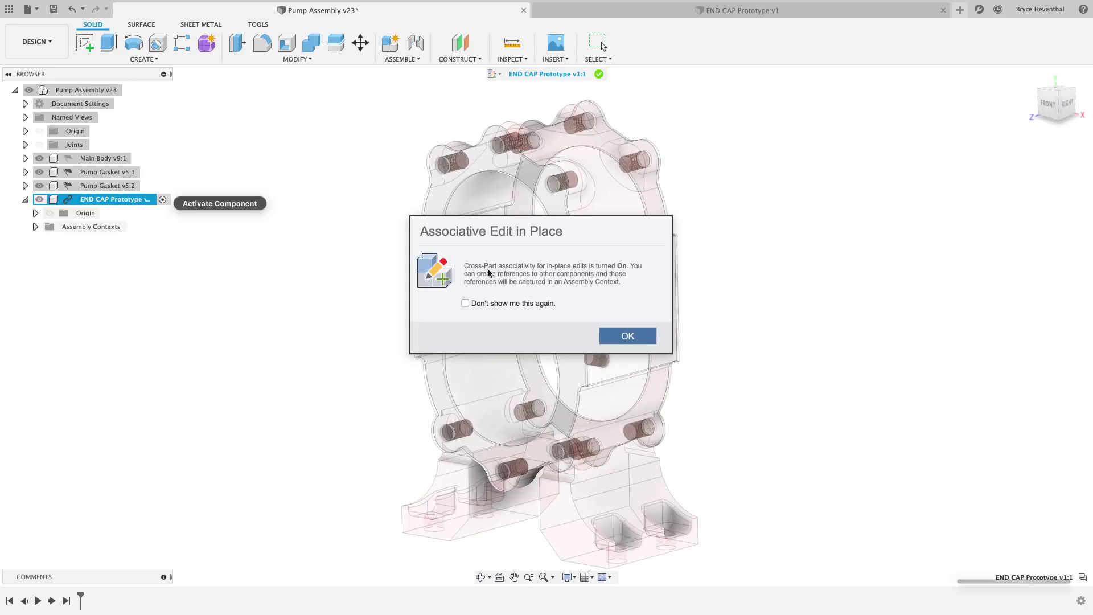
left_click(614, 341)
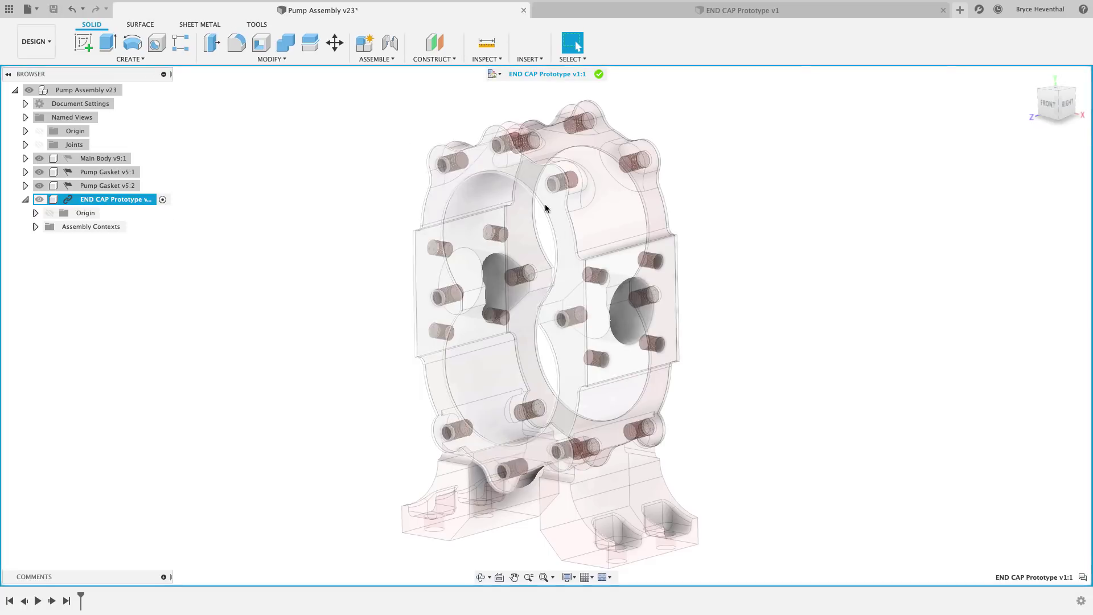
left_click(490, 74)
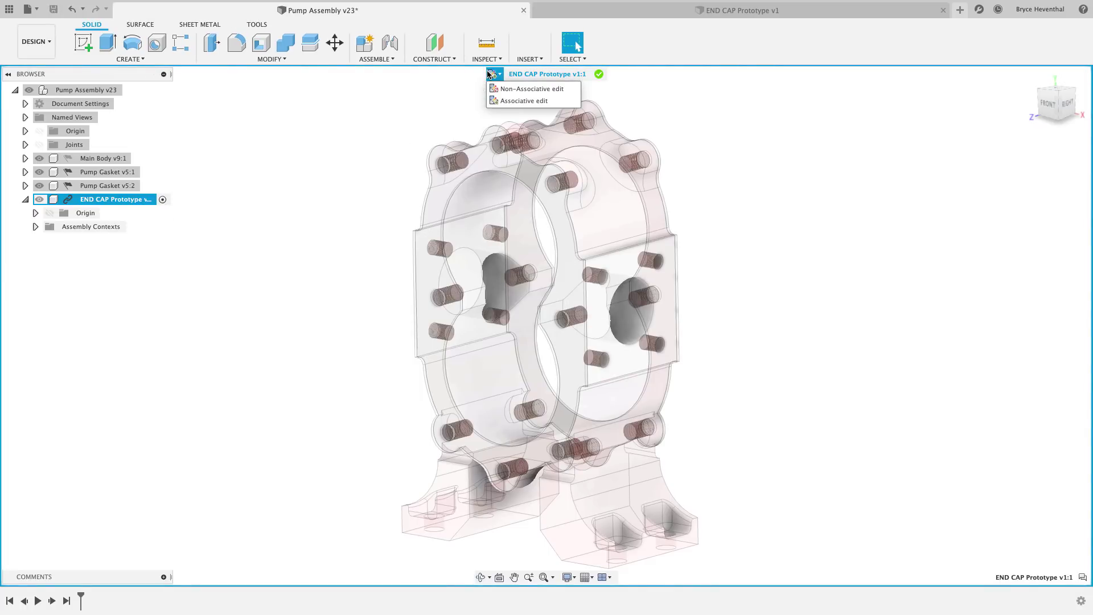
left_click(522, 101)
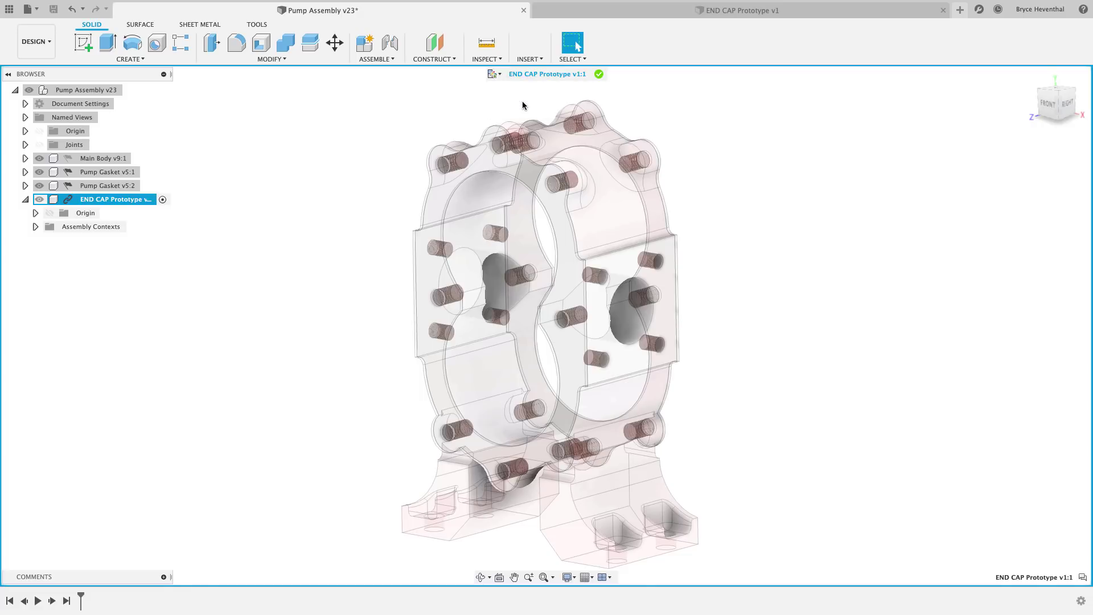
- Sketch and project the gasket face, then extrude it 11 mm as a new component
left_click(82, 42)
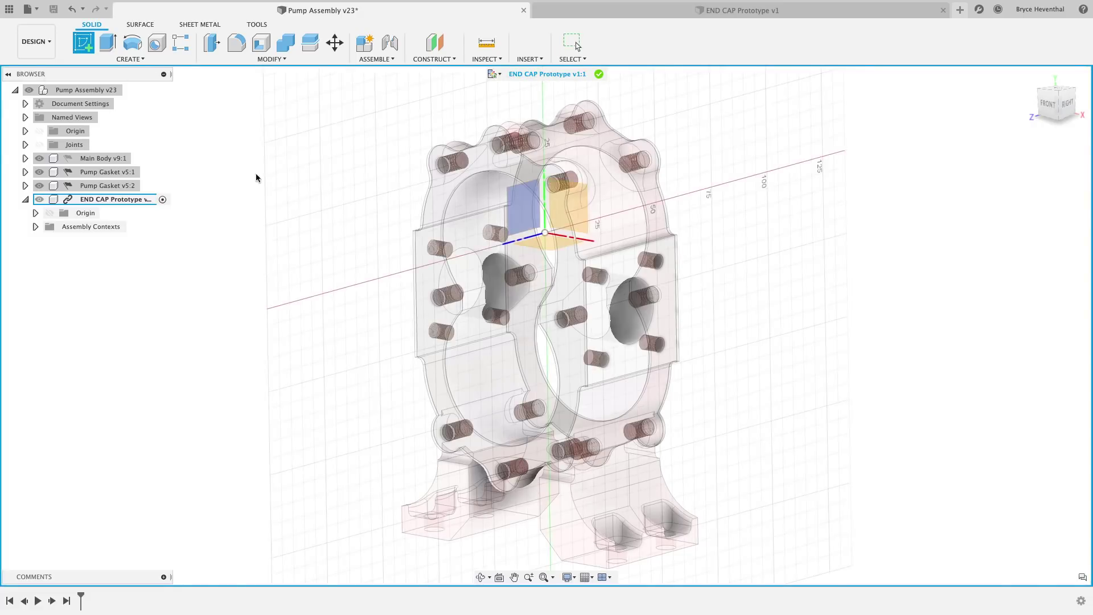
left_click(425, 270)
key("p")
left_click(427, 267)
key("Return")
key("e")
left_click(429, 264)
left_click_drag(531, 317, 501, 317)
type("11")
left_click(1042, 267)
left_click(1033, 333)
left_click(1032, 286)
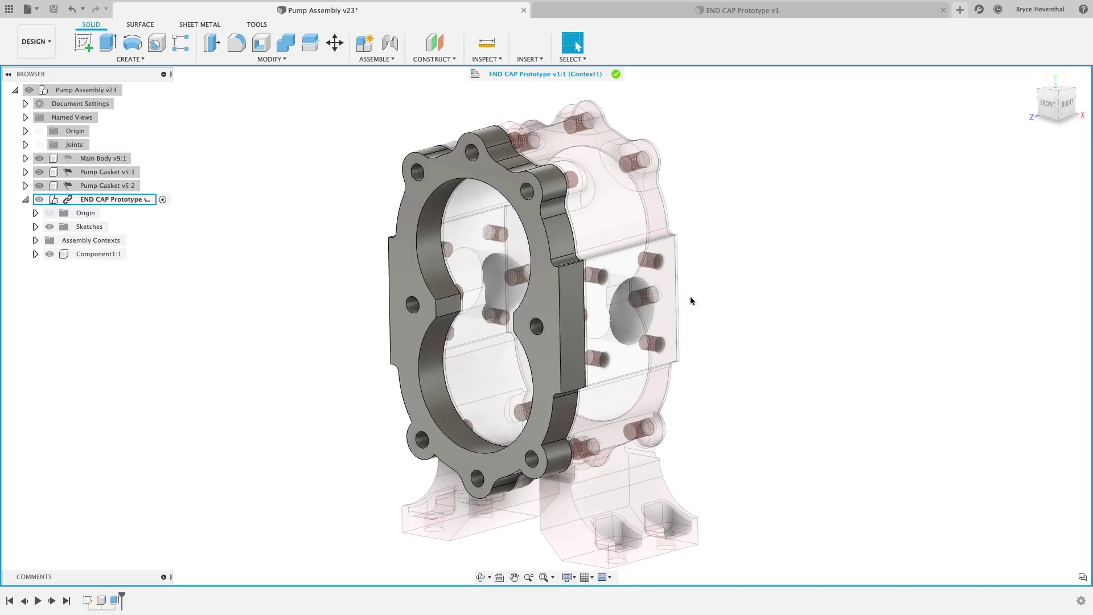
- Sketch on the end cap face and offset the inner cutout curve by 4 mm
left_click(384, 361)
key("s")
key("o")
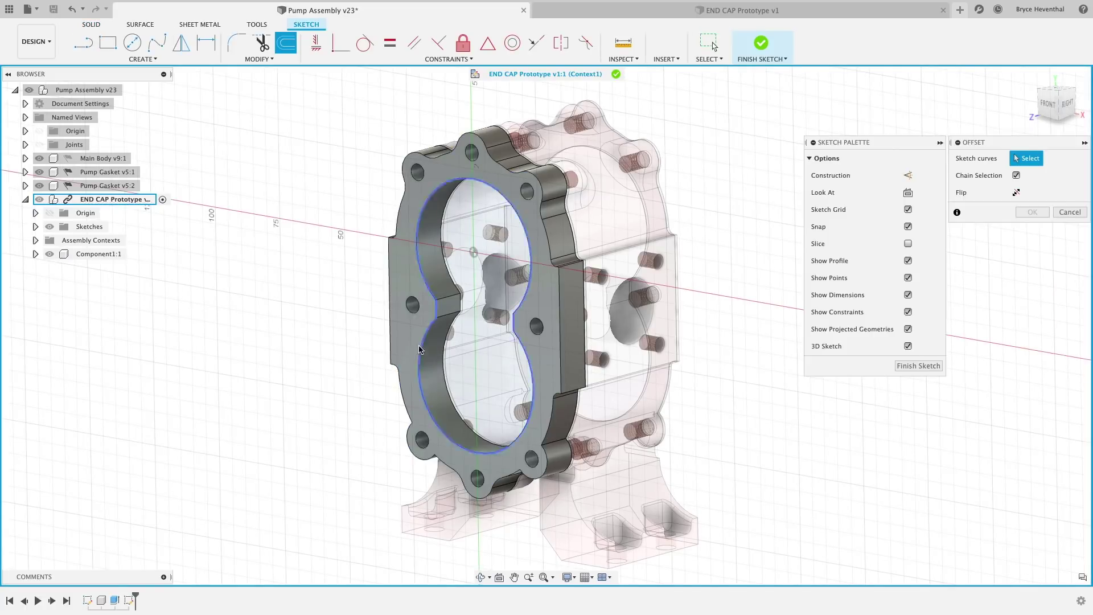
left_click(413, 336)
type("4")
key("Return")
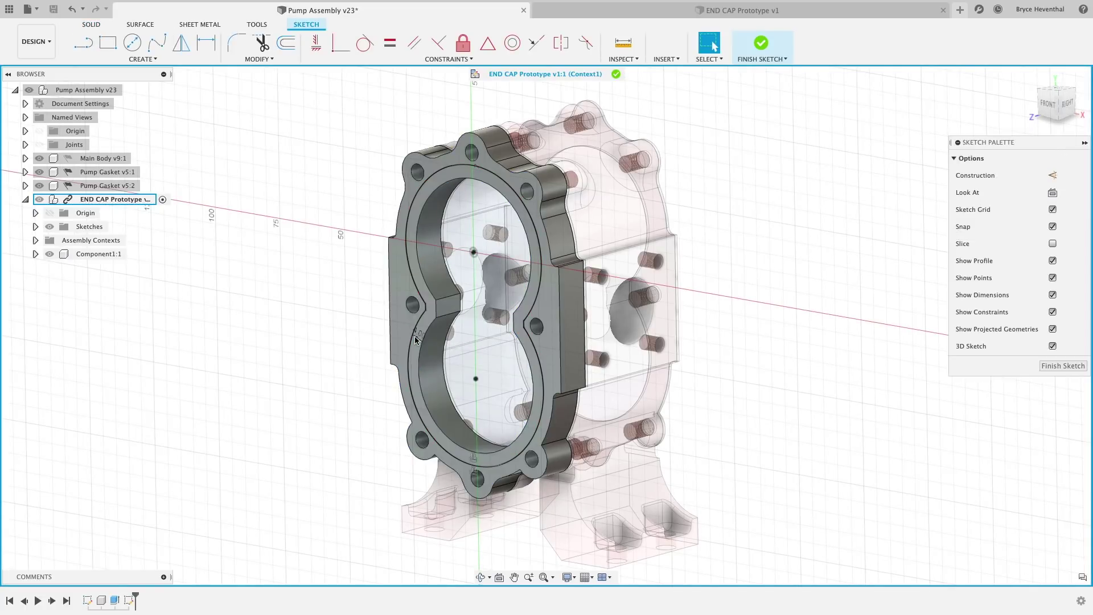
- Extrude the two offset profiles 8 mm as a new component
type("sext")
key("Return")
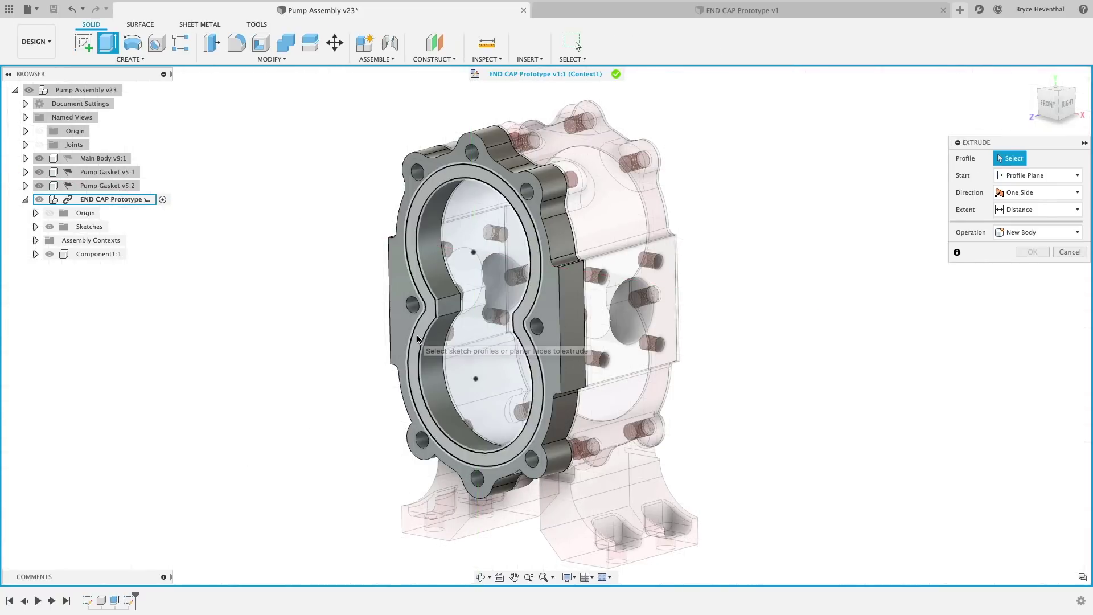
left_click(464, 317)
left_click(460, 320)
left_click_drag(460, 320, 450, 324)
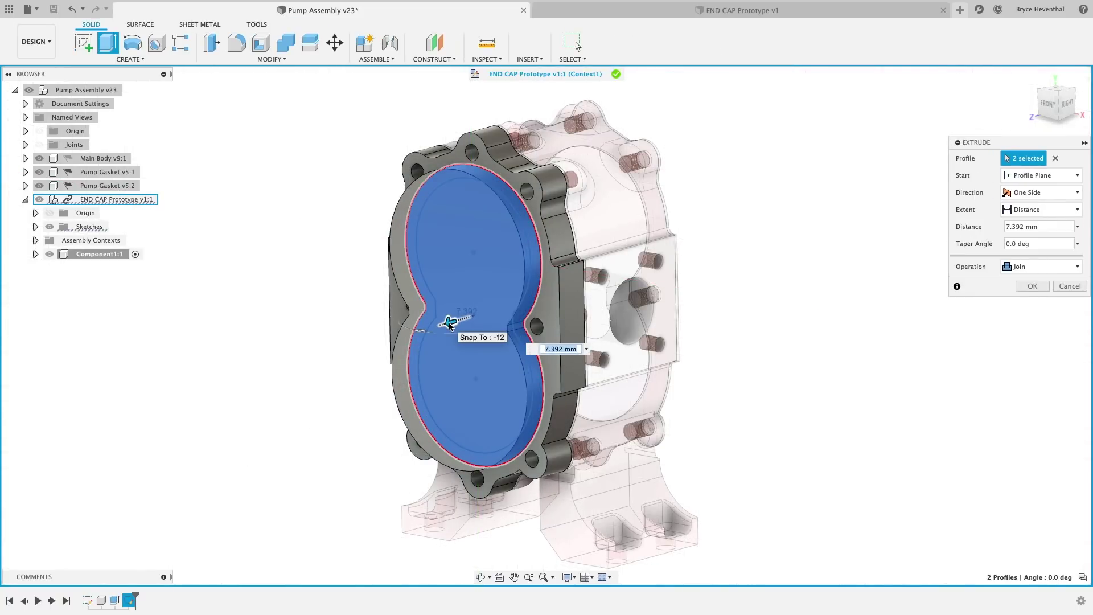
type("8")
key("Tab")
left_click(1033, 268)
left_click(1032, 329)
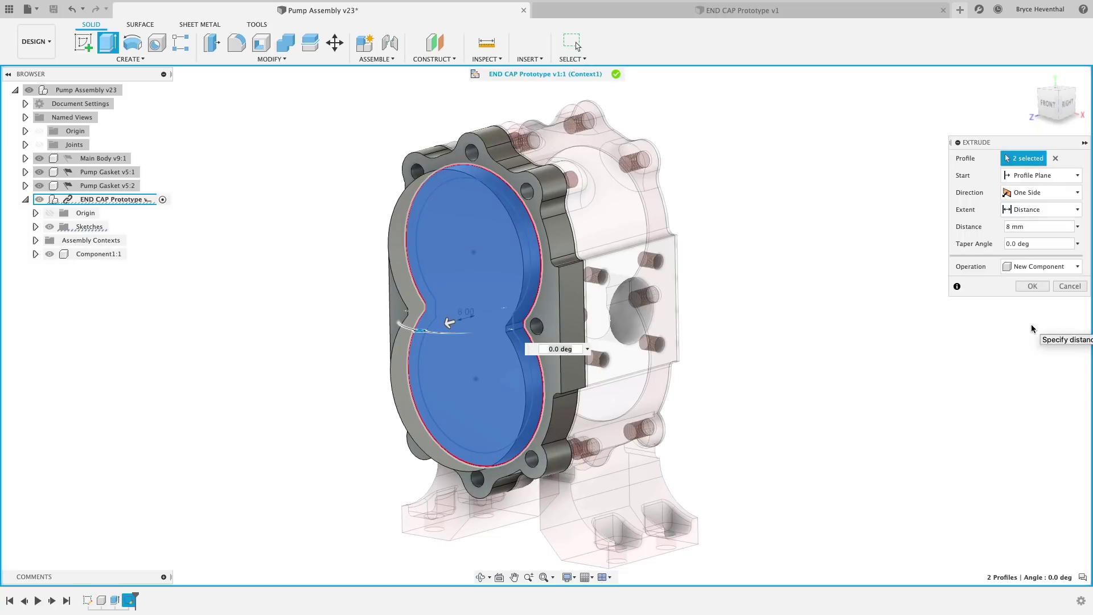
left_click(1033, 288)
- Rename Component1 to Base and Component2 to Top
left_click(86, 254)
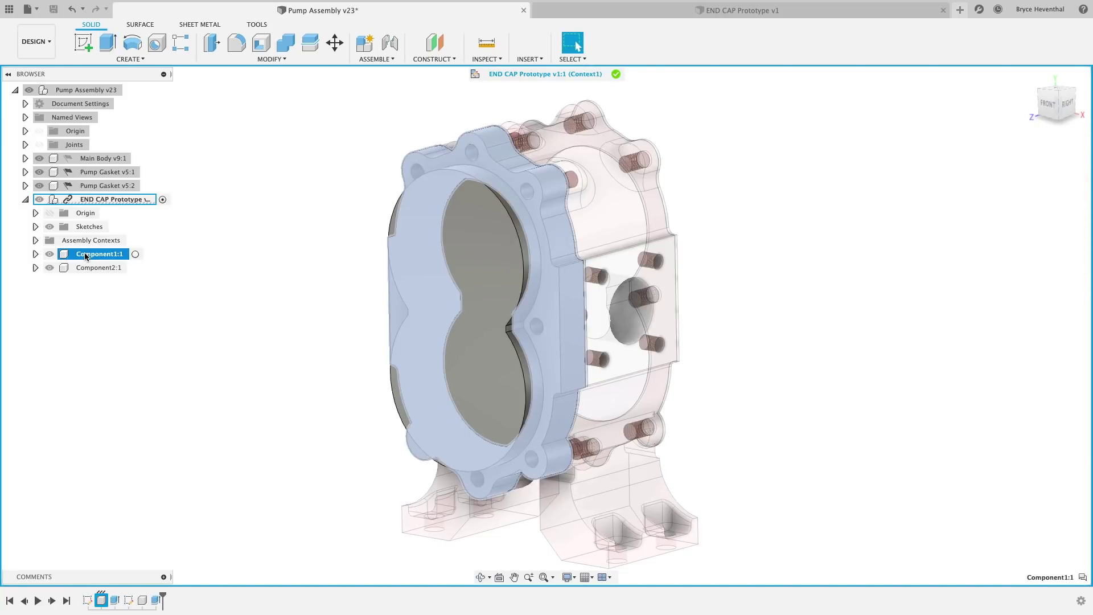
double_click(86, 255)
type("Base")
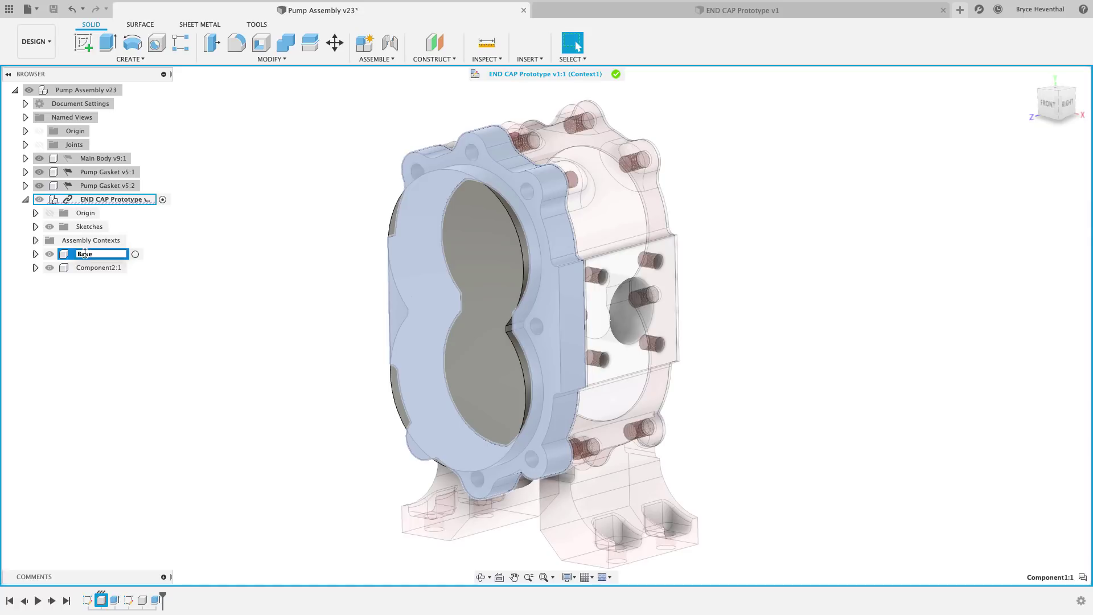
key("Return")
left_click(90, 267)
double_click(89, 267)
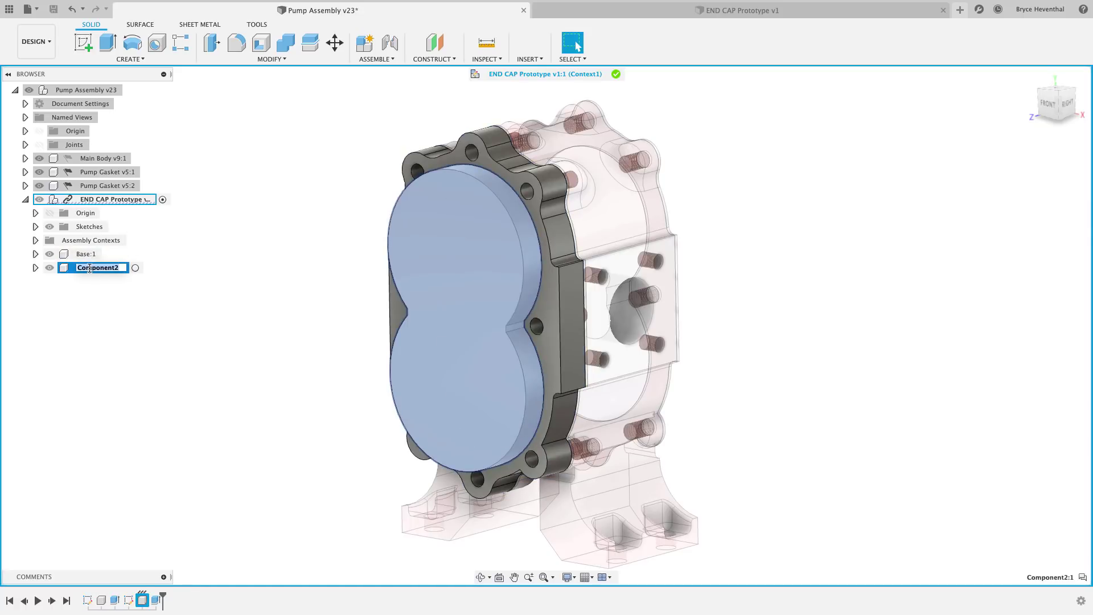
type("Top")
key("Return")
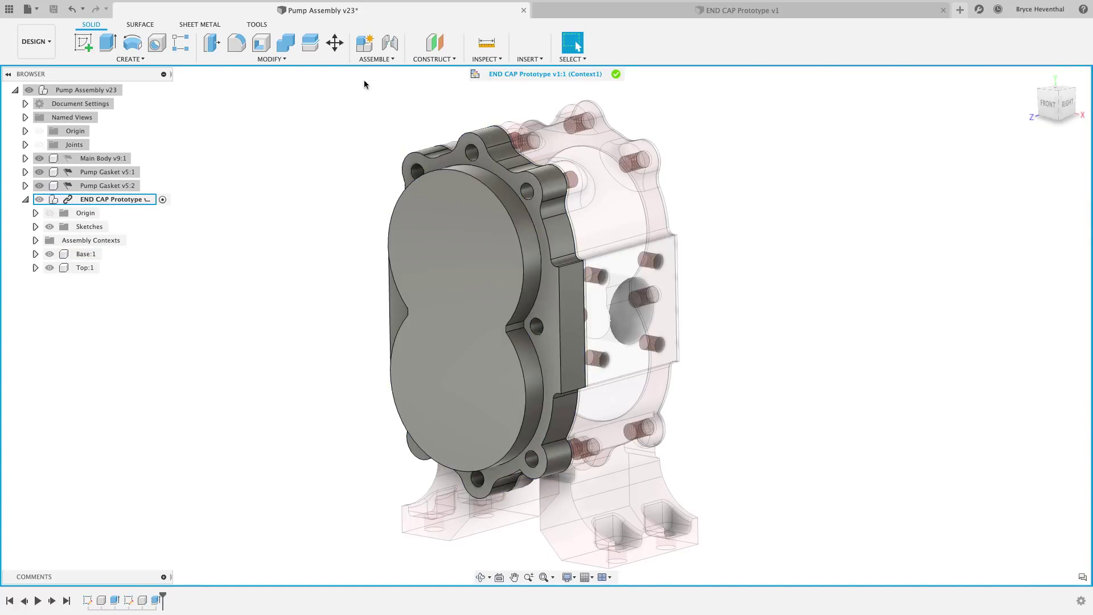
- Join Top and Base with a Rigid as-built joint, then finish the in-place edit
left_click(378, 59)
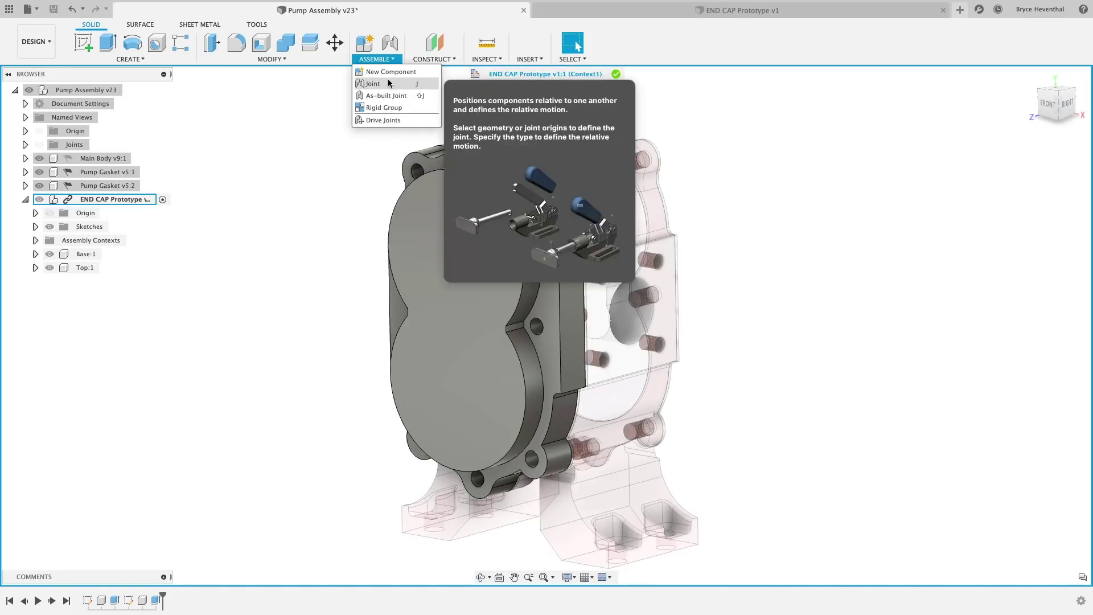
left_click(394, 96)
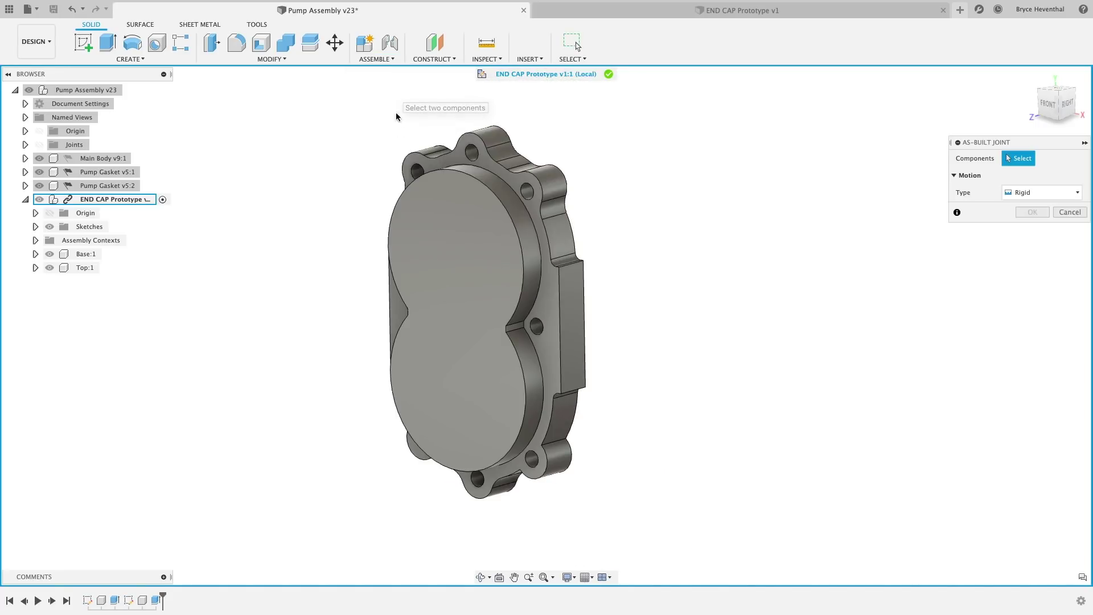
left_click(427, 237)
left_click(561, 245)
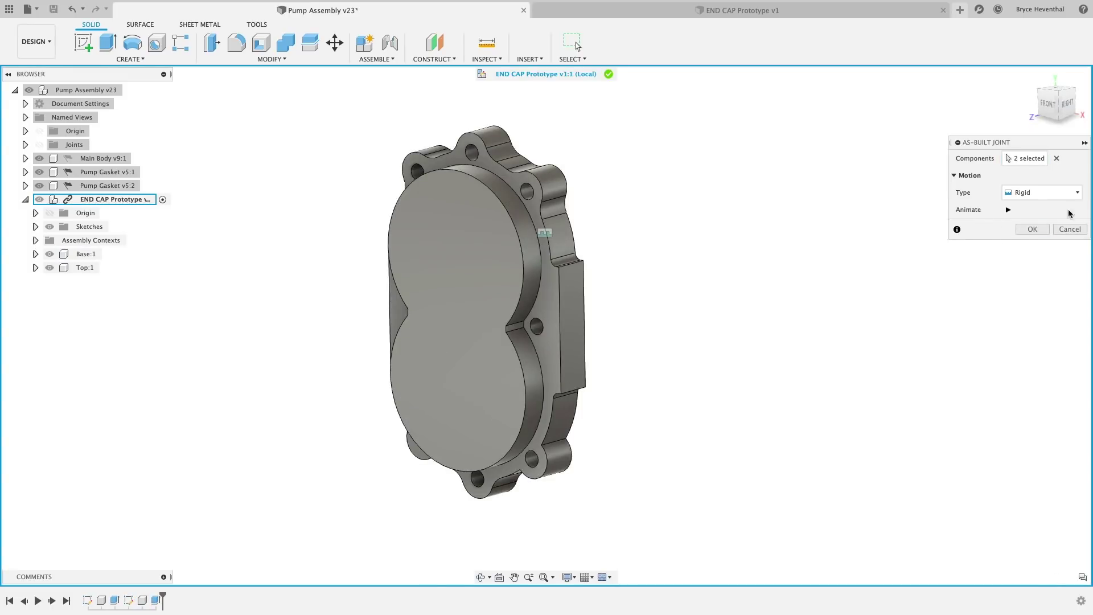
left_click(1077, 193)
left_click(1077, 194)
left_click(1033, 229)
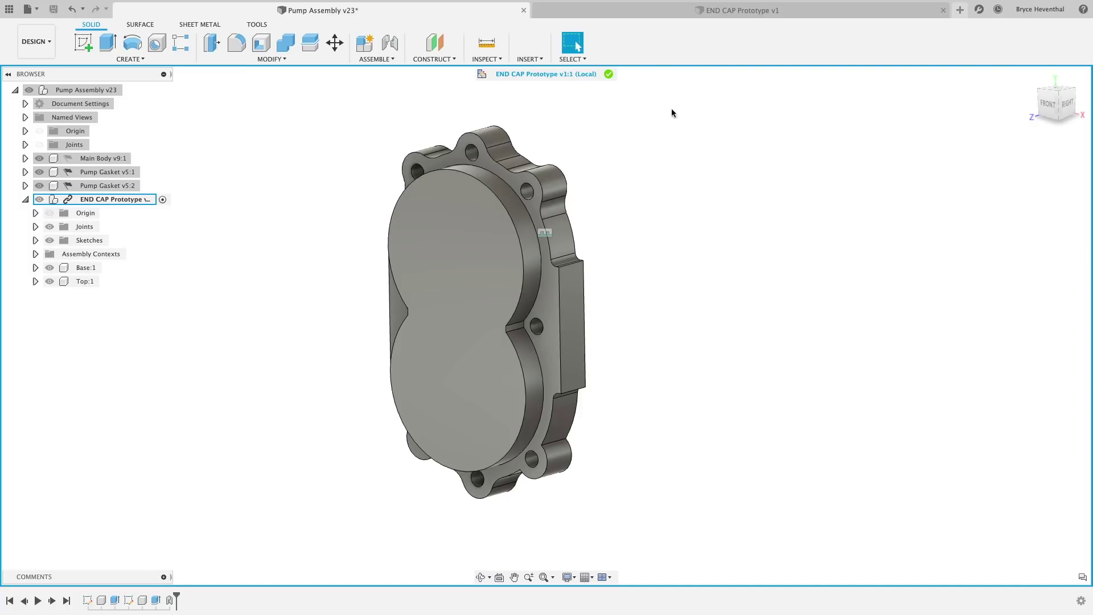
left_click(608, 74)
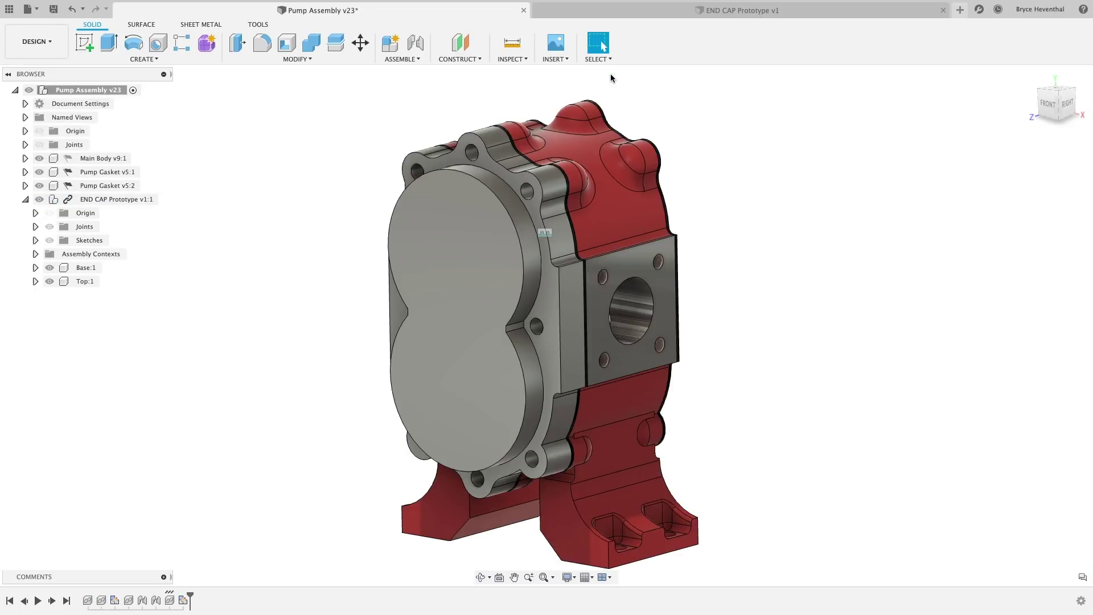
- Pull the end cap away and revert it, then pick it and the main body for an as-built joint
left_click_drag(494, 200, 319, 217)
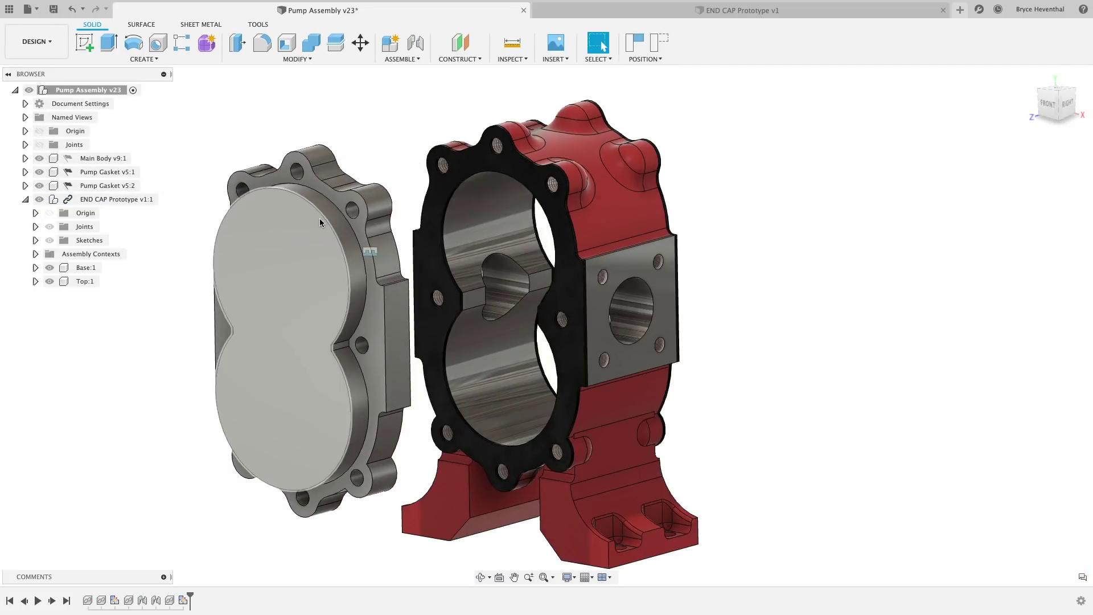
left_click(659, 42)
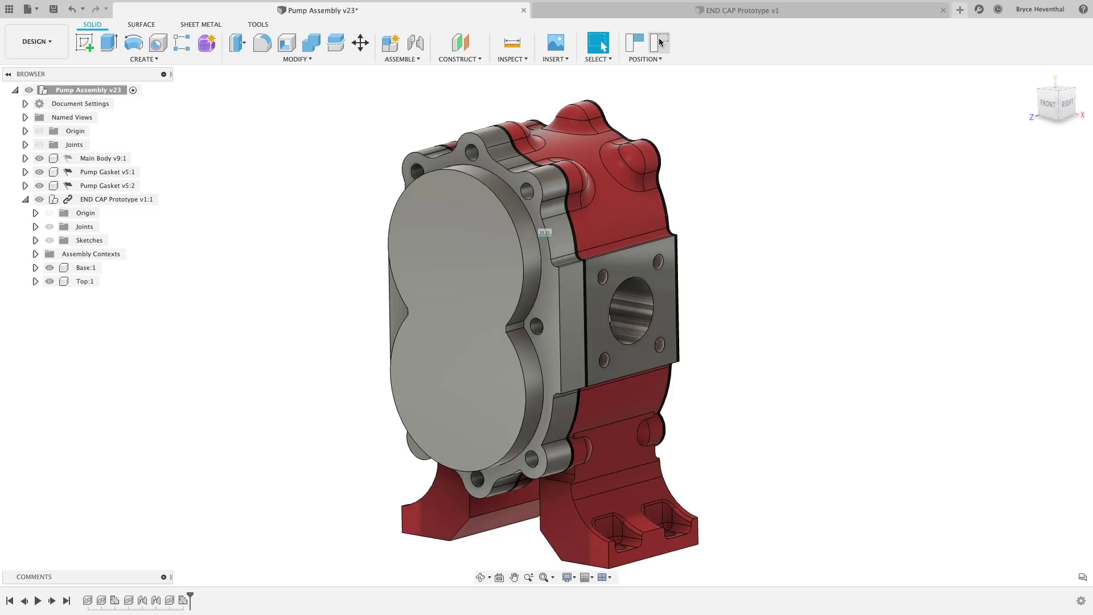
left_click(399, 59)
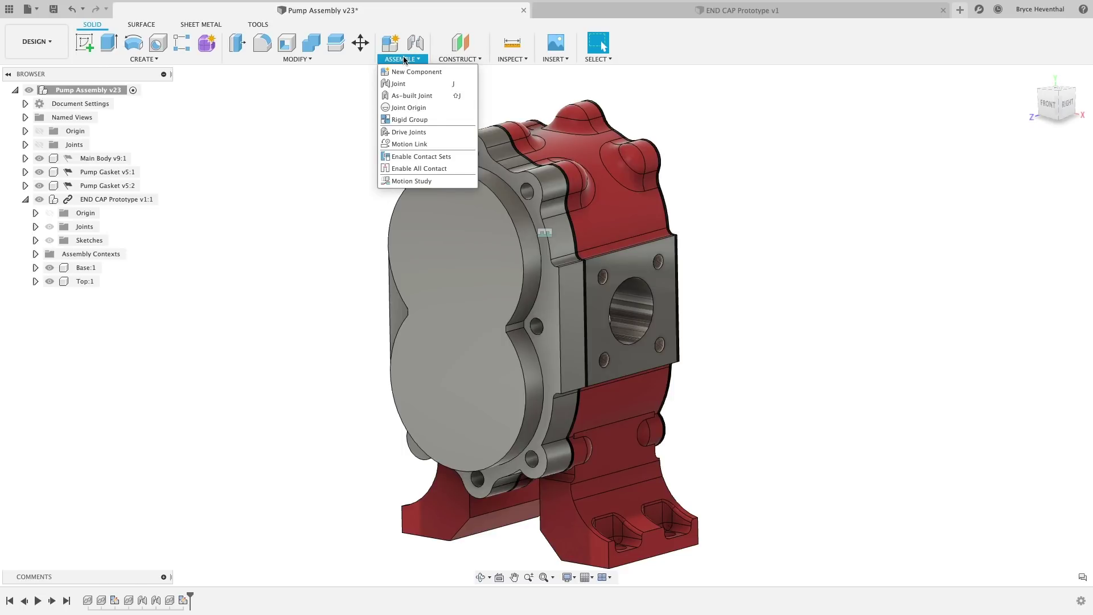
left_click(403, 95)
left_click(477, 151)
left_click(588, 160)
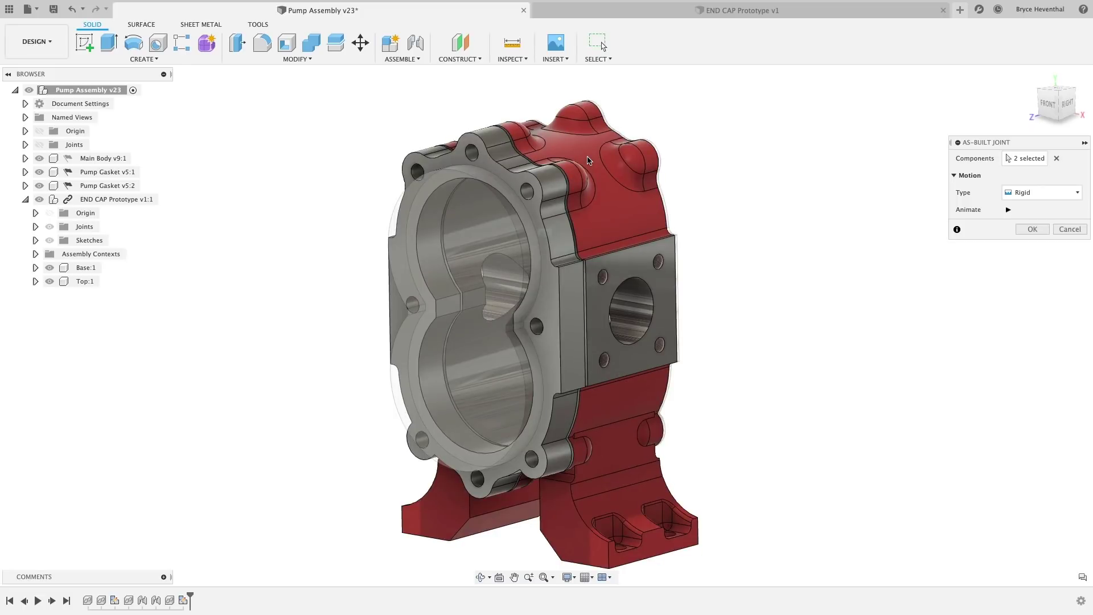
- Commit the end cap joint, then loft a surface between the curved edge and the lower patch's edge
key("Return")
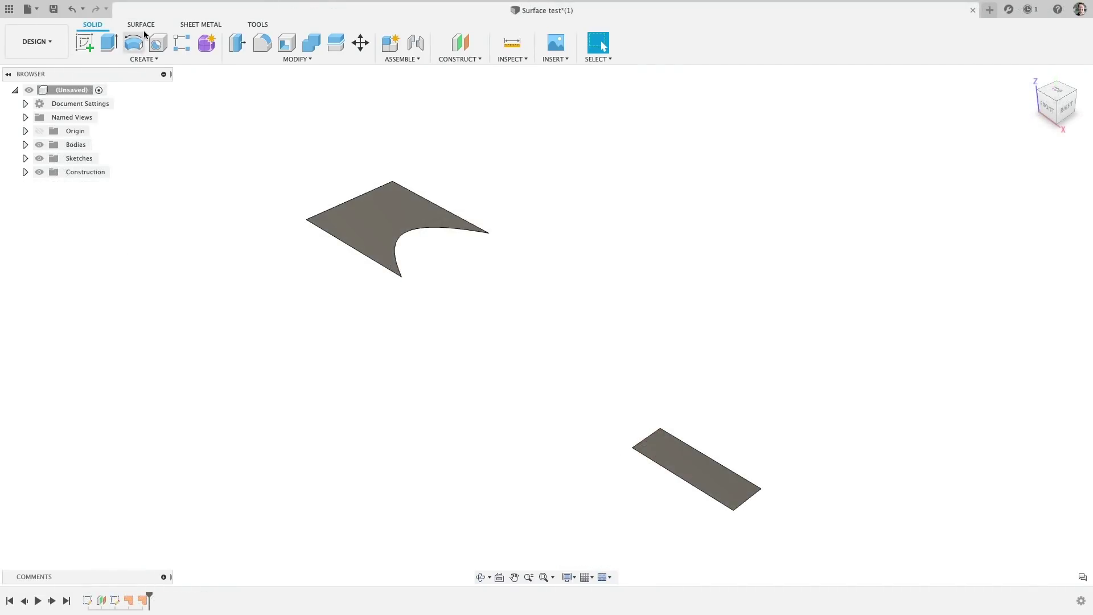
left_click(142, 25)
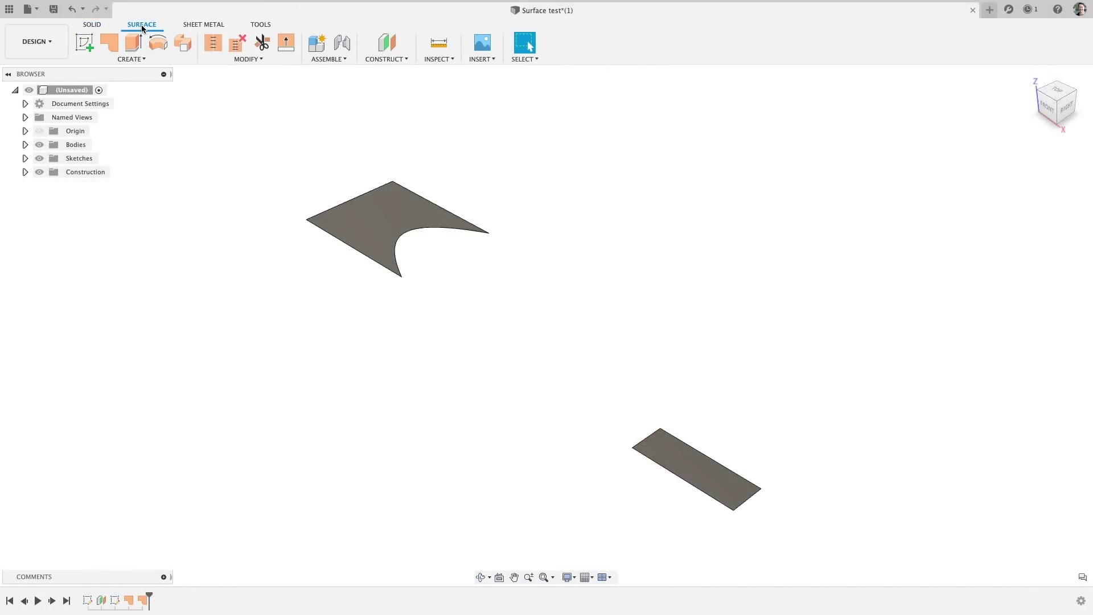
left_click(140, 59)
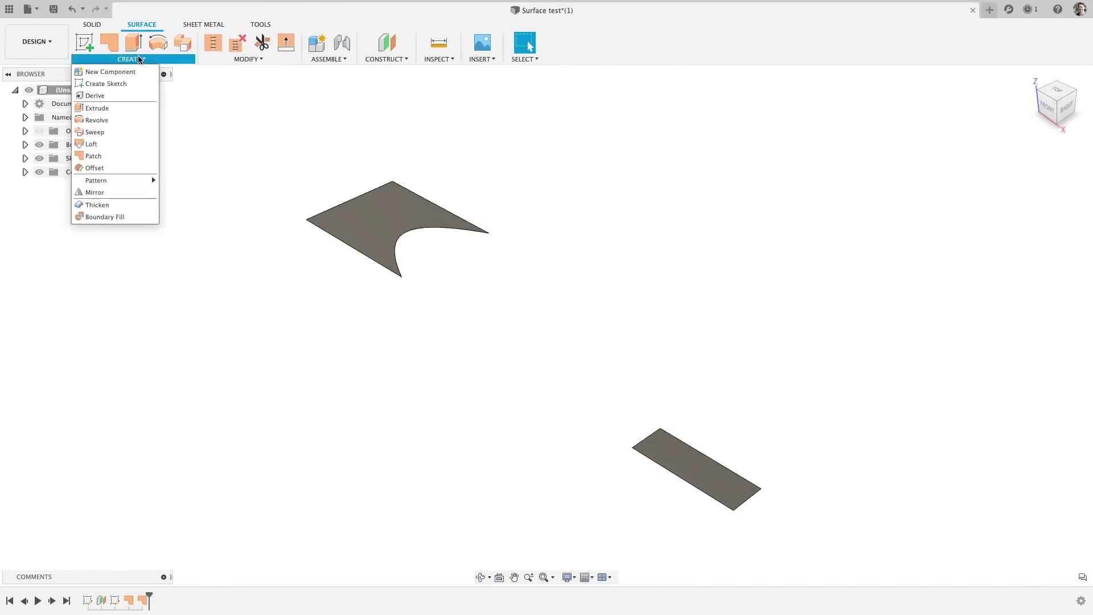
left_click(114, 145)
left_click(400, 263)
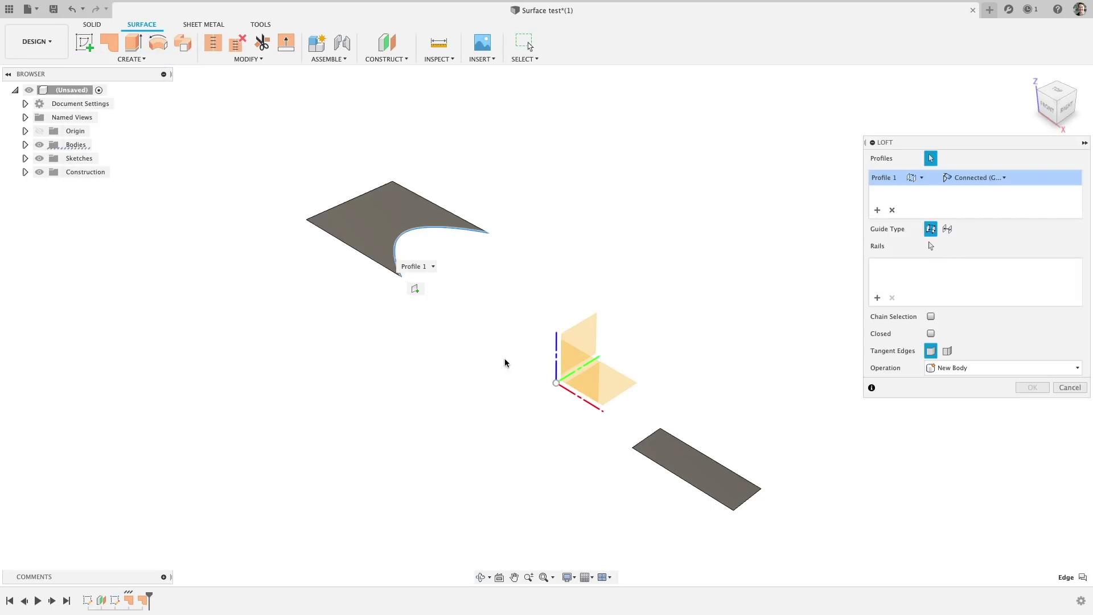
left_click(648, 441)
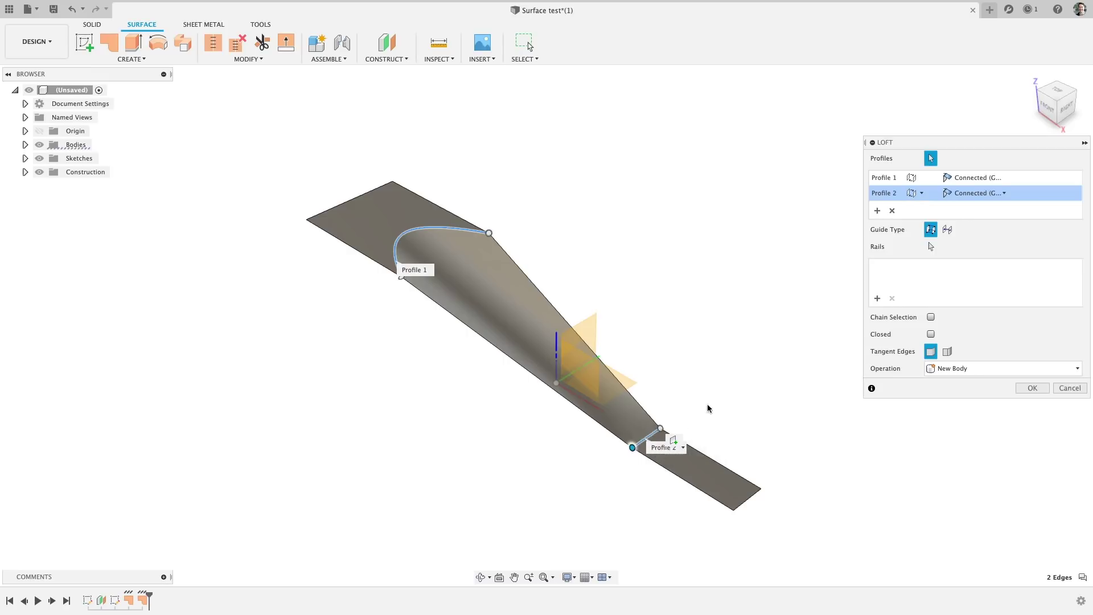
- Set both loft profiles to Tangent (G1) with Align Edges and compare surface smoothness
left_click(984, 179)
left_click(975, 205)
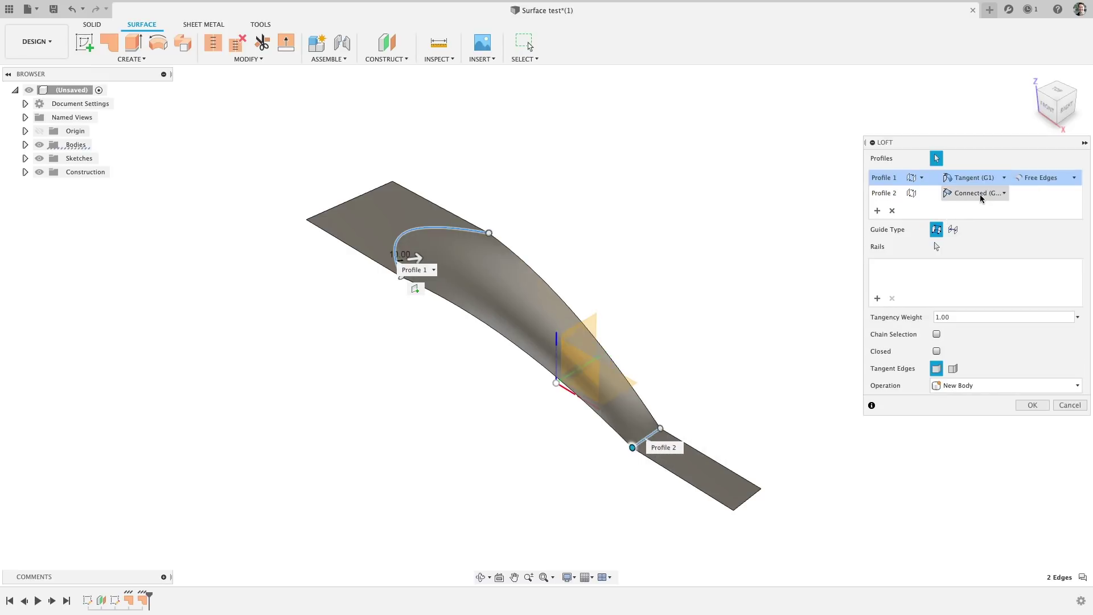
left_click(982, 194)
left_click(975, 220)
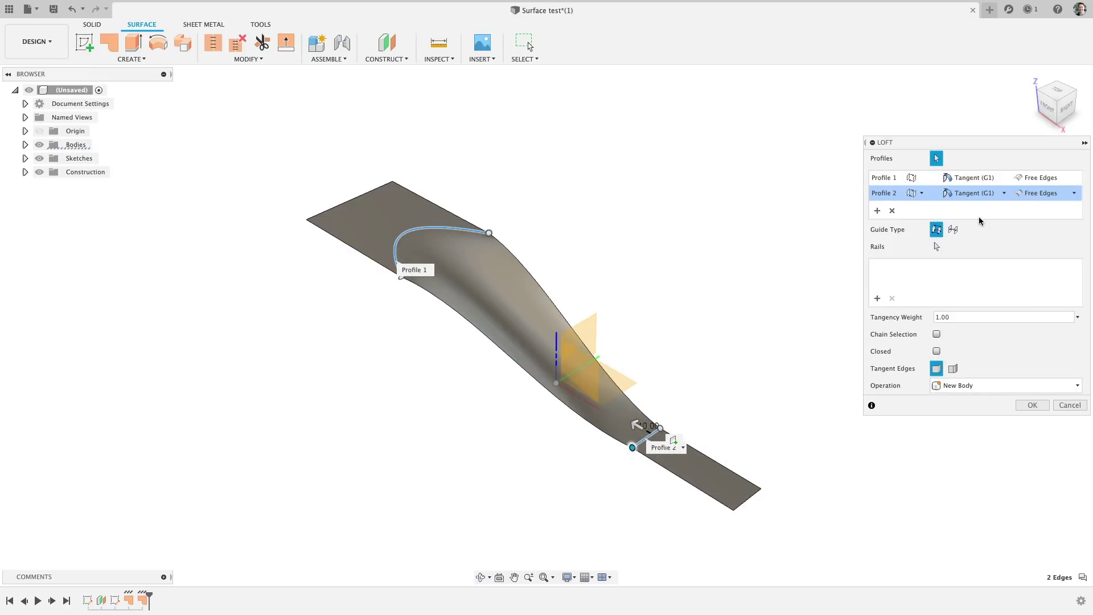
left_click(1037, 178)
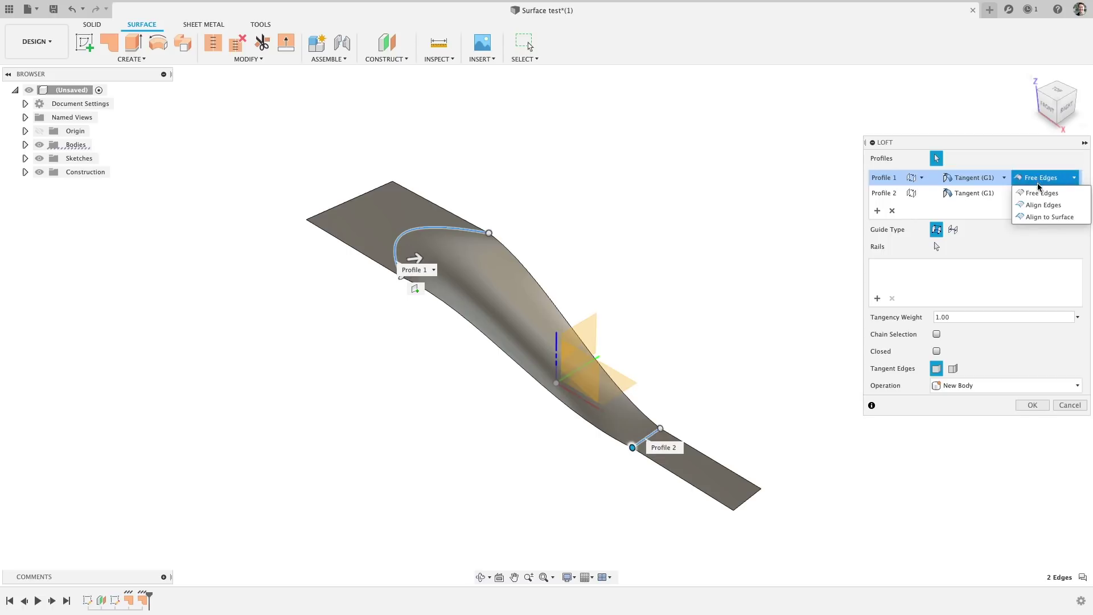
left_click(1039, 205)
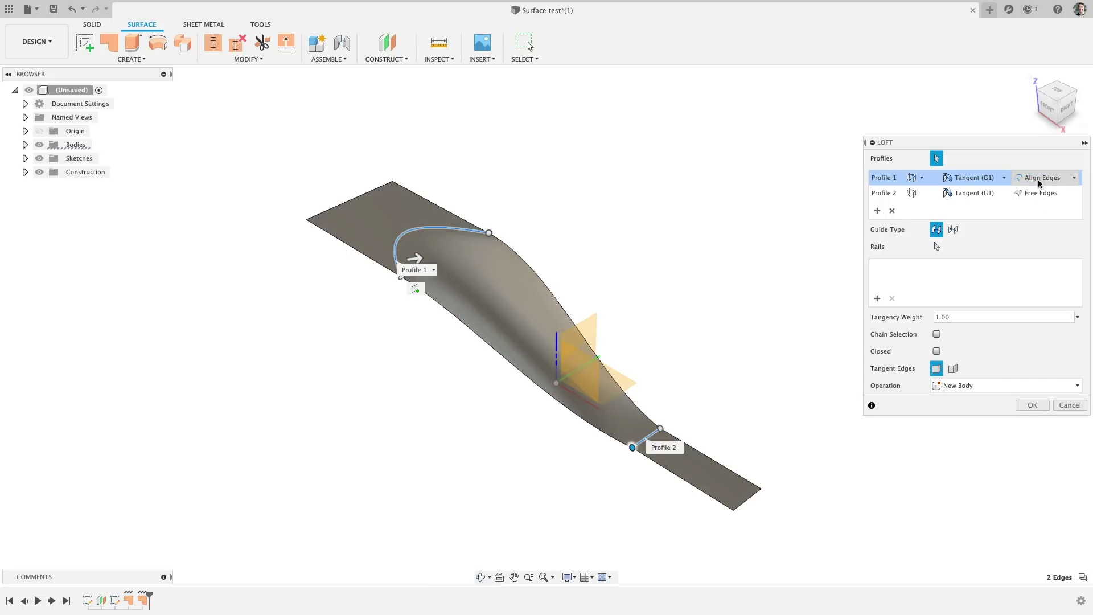
left_click(1039, 181)
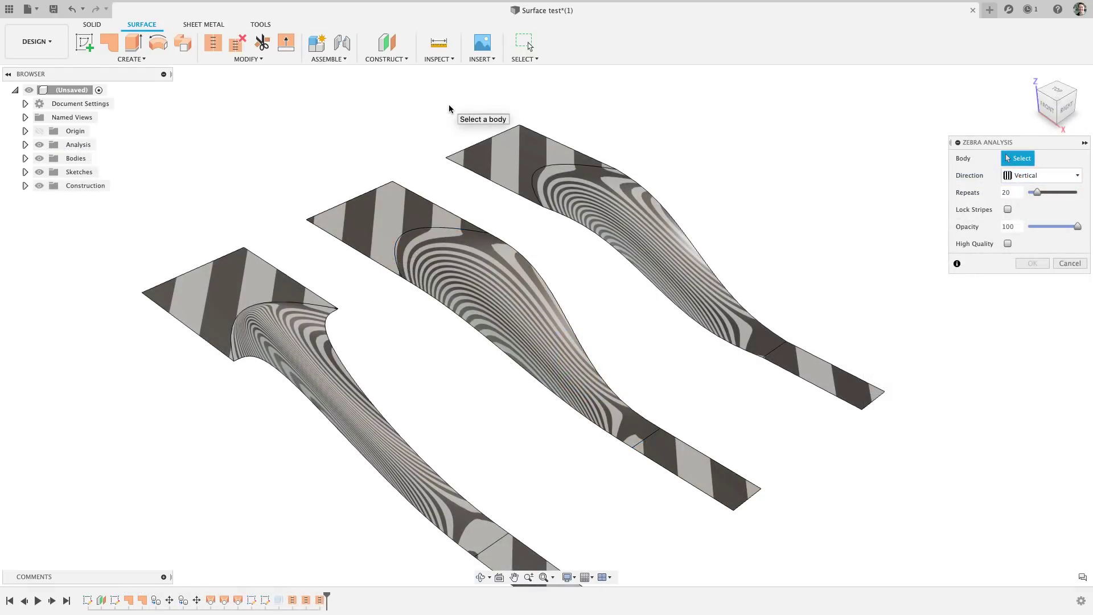
middle_click_drag(449, 109, 361, 97, "shift")
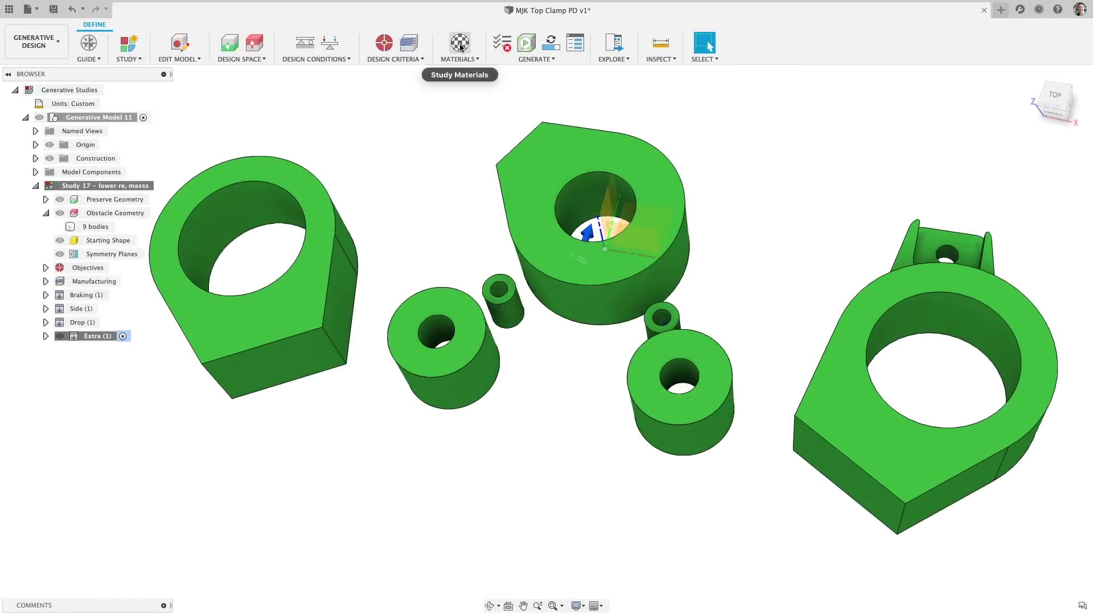
- For the Additive method, add Aluminum AlSi10Mg and a second metal from the Fusion 360 Additive Material Library
left_click(460, 45)
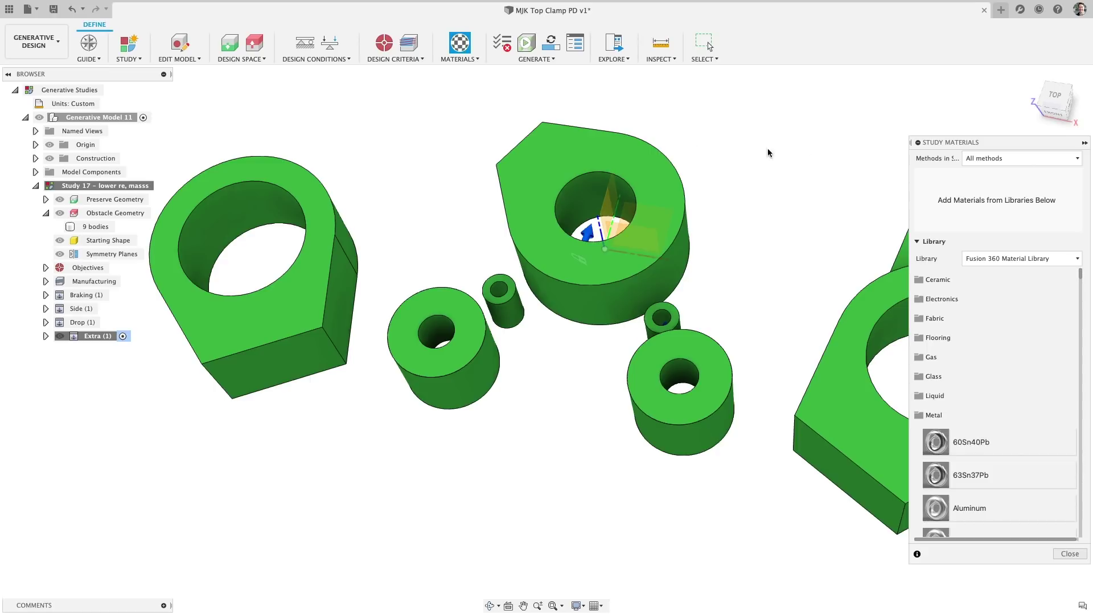
left_click(991, 159)
left_click(997, 199)
left_click(1001, 259)
left_click(1001, 279)
left_click_drag(992, 307, 968, 188)
left_click_drag(985, 536, 968, 191)
- For the Milling method, add Aluminum 6061 from the Fusion 360 Material Library
left_click(999, 157)
left_click(996, 210)
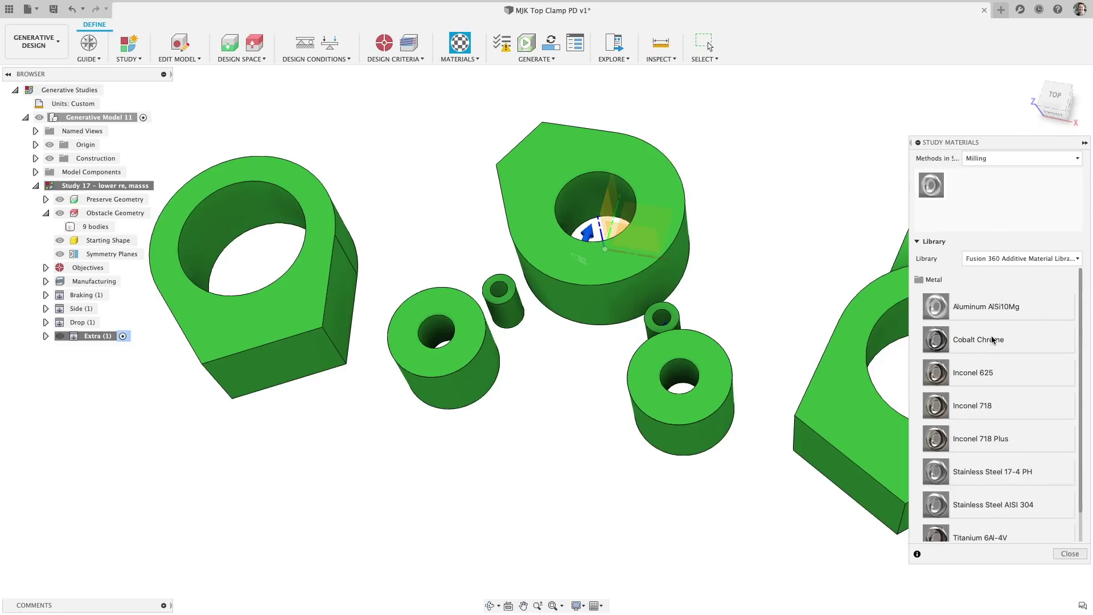
left_click(988, 166)
left_click(988, 213)
left_click(991, 259)
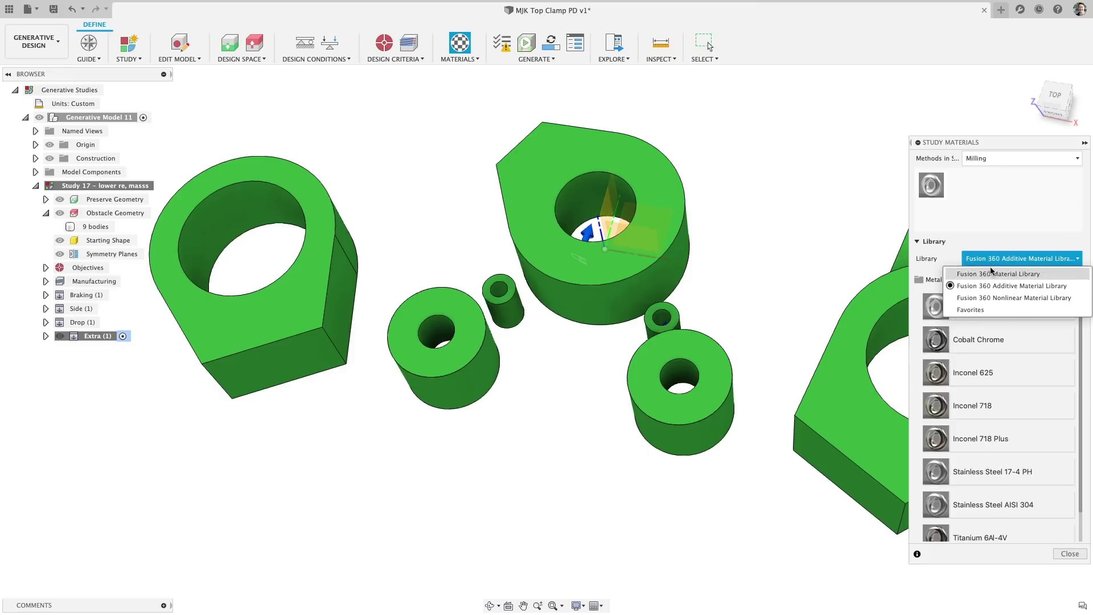
left_click(990, 274)
scroll(989, 289, "down", 10)
scroll(990, 293, "down", 10)
left_click_drag(976, 473, 980, 206)
left_click(1070, 554)
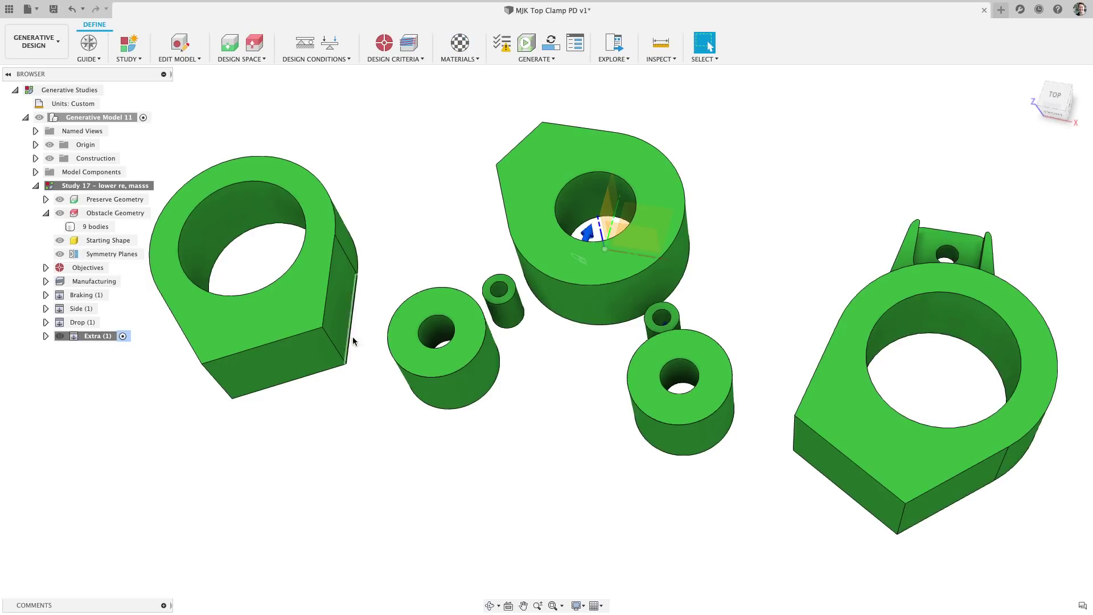
- Expand the study's manufacturing methods to review the Milling materials, then collapse them
left_click(45, 281)
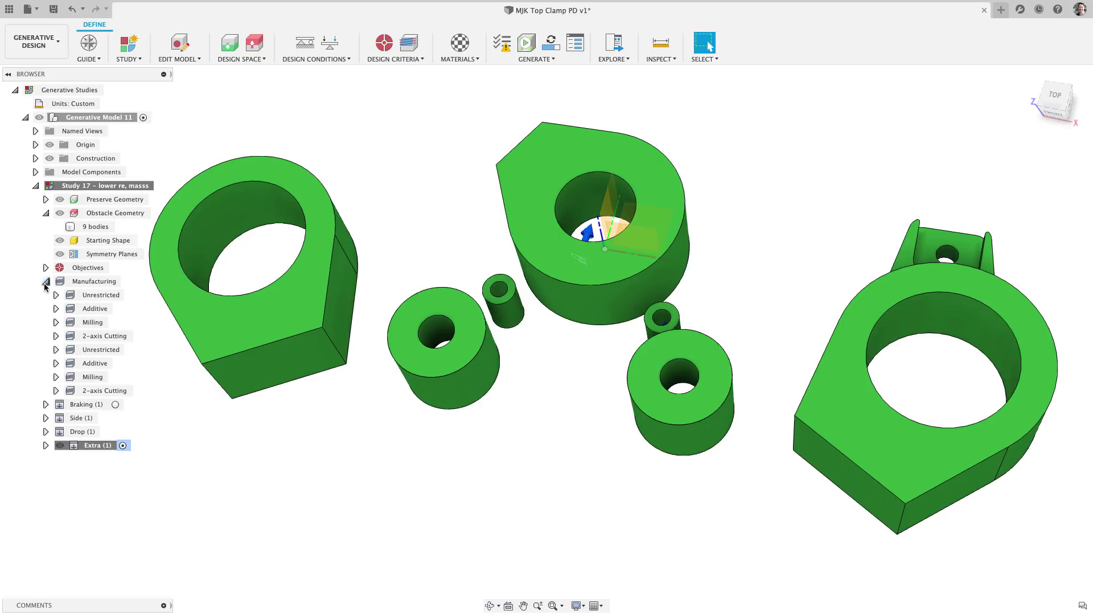
left_click(56, 322)
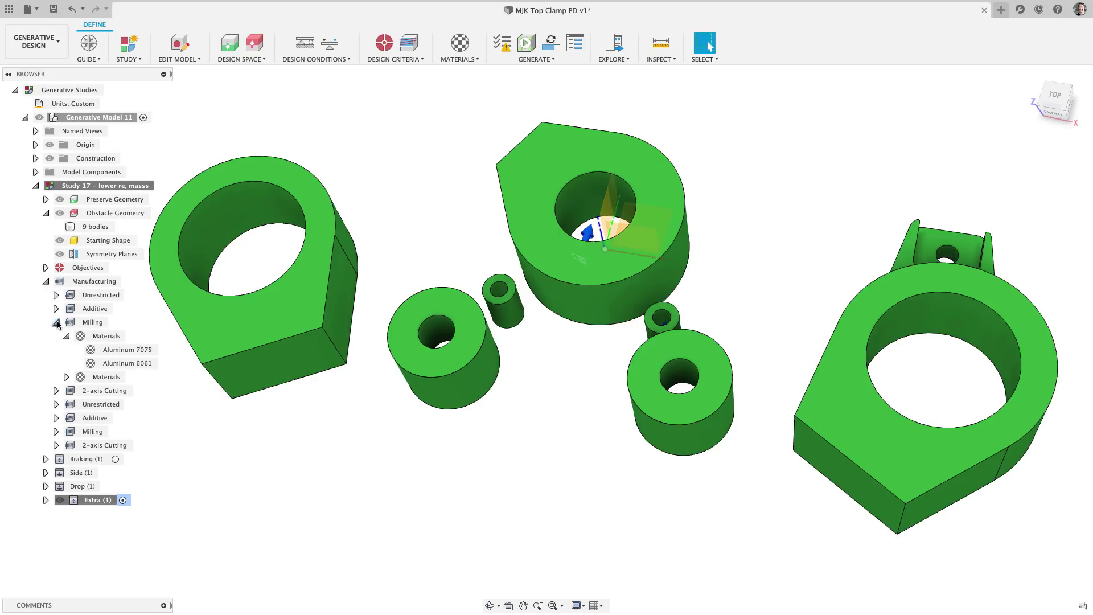
left_click(45, 281)
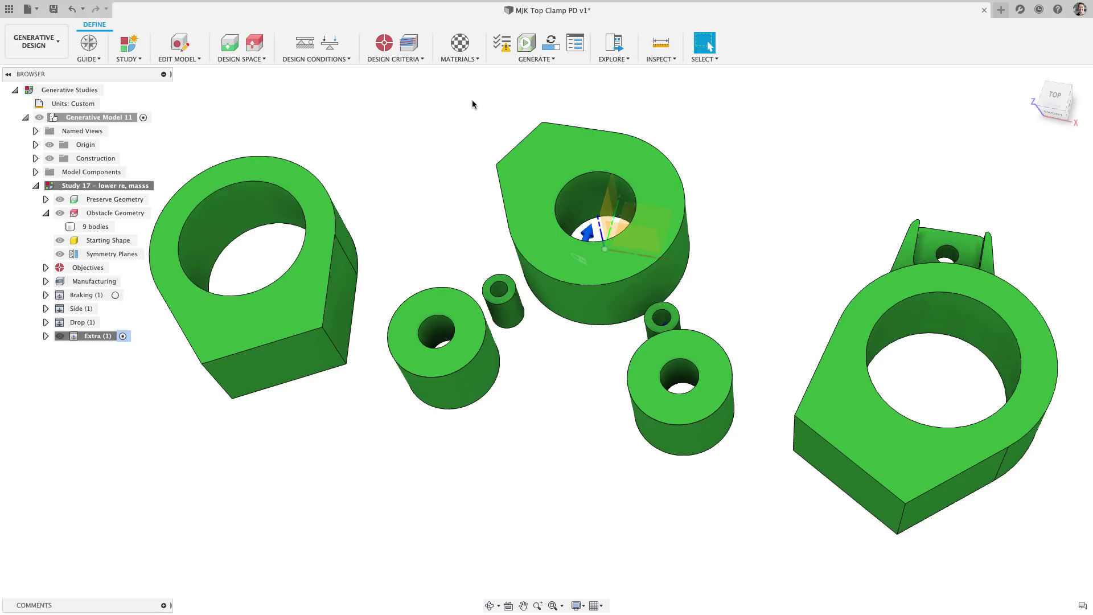
- Run the generative preview, then add Body1 and Body2 to the study's obstacle geometry
left_click(525, 46)
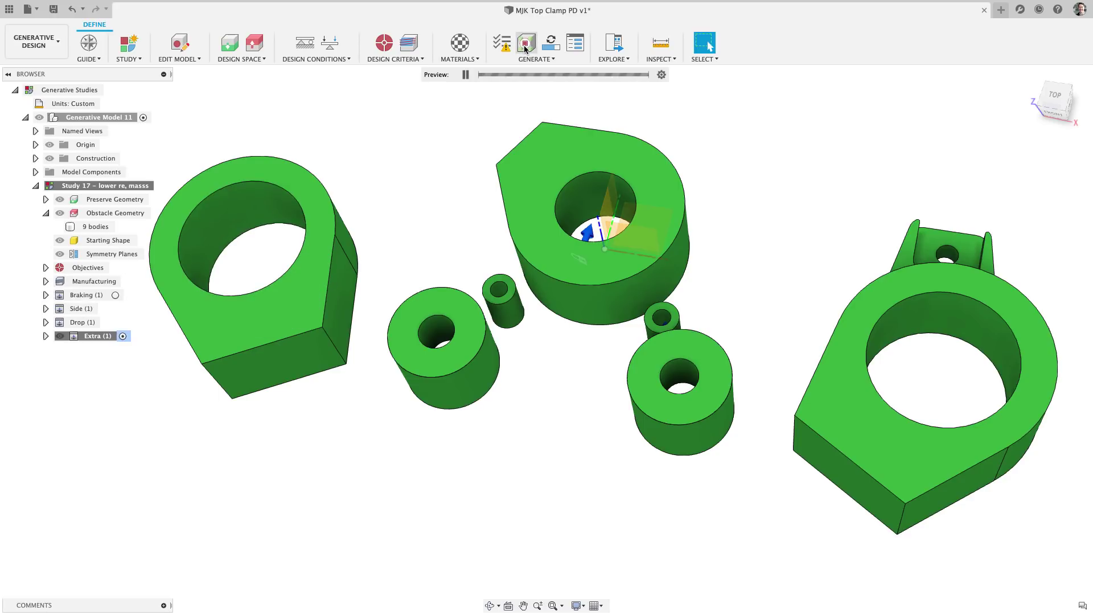
left_click(660, 76)
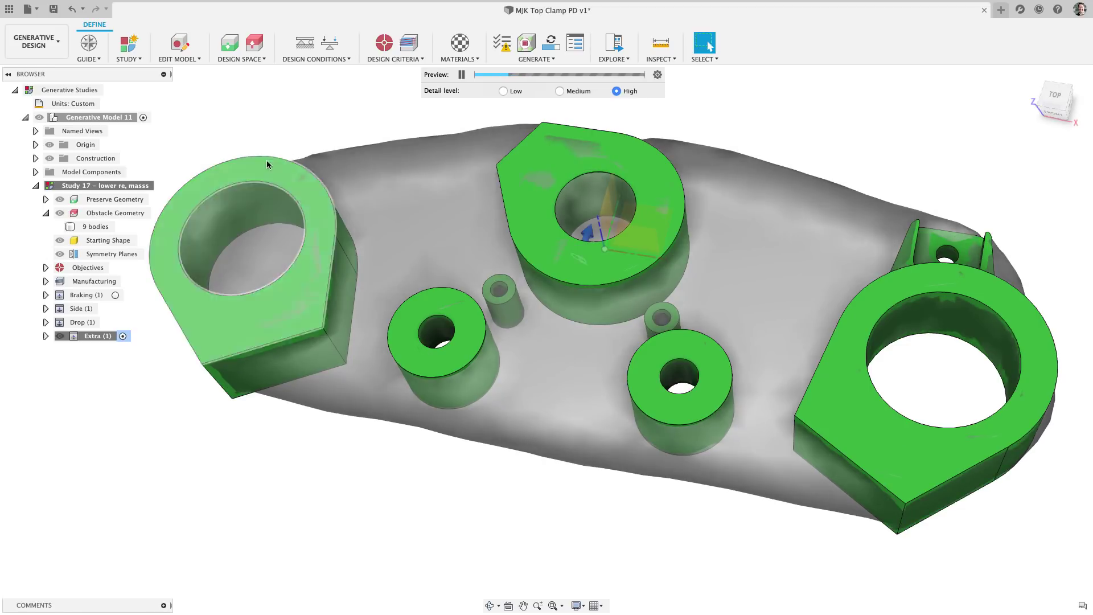
left_click(262, 50)
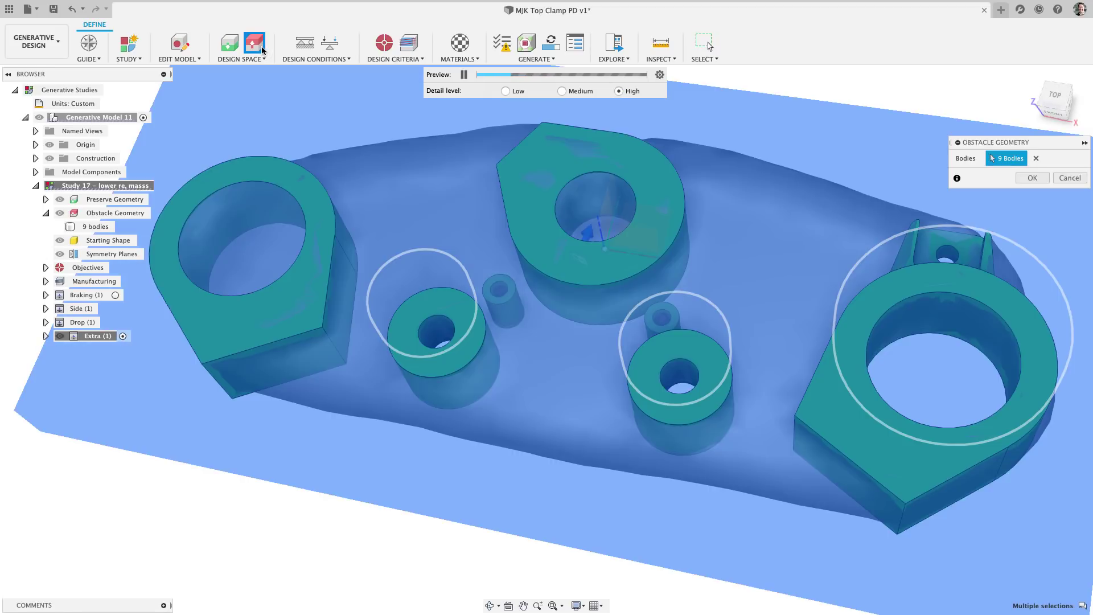
left_click(36, 171)
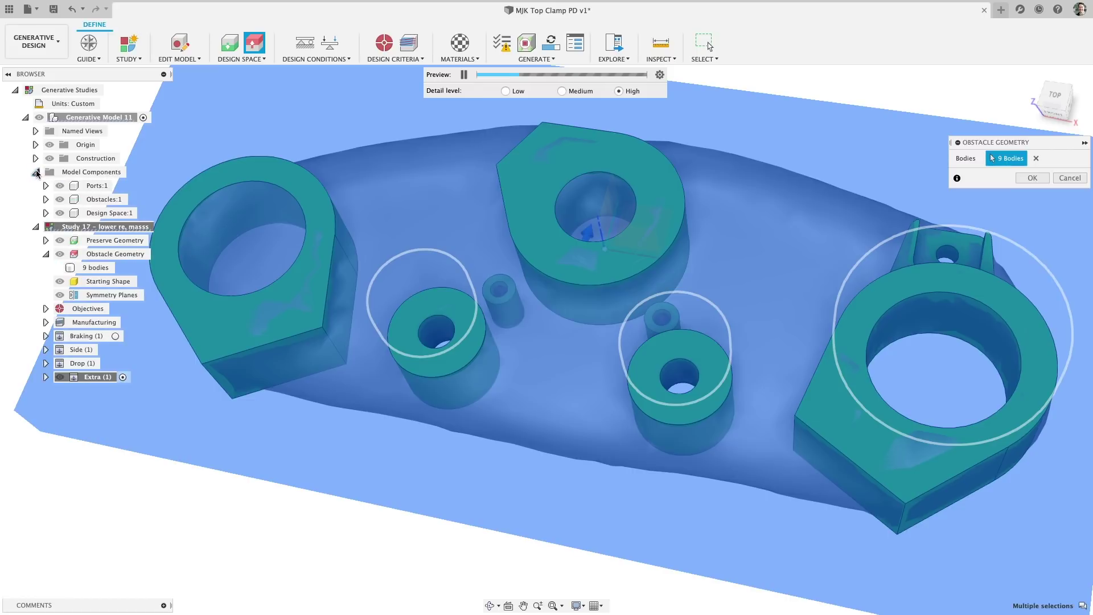
left_click(45, 199)
left_click(56, 226)
left_click(115, 240)
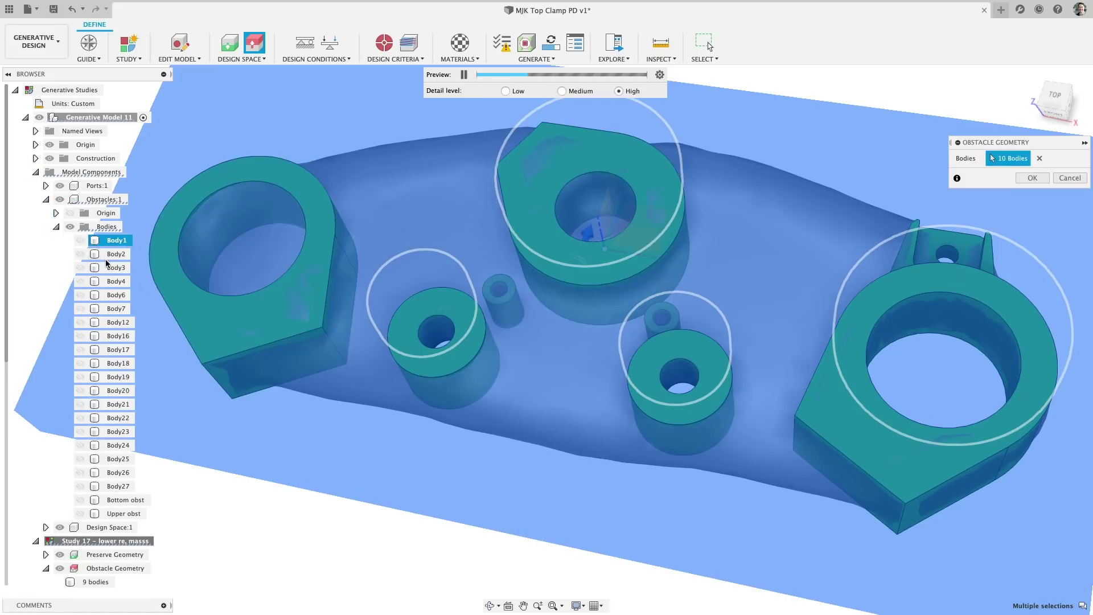
left_click(111, 254)
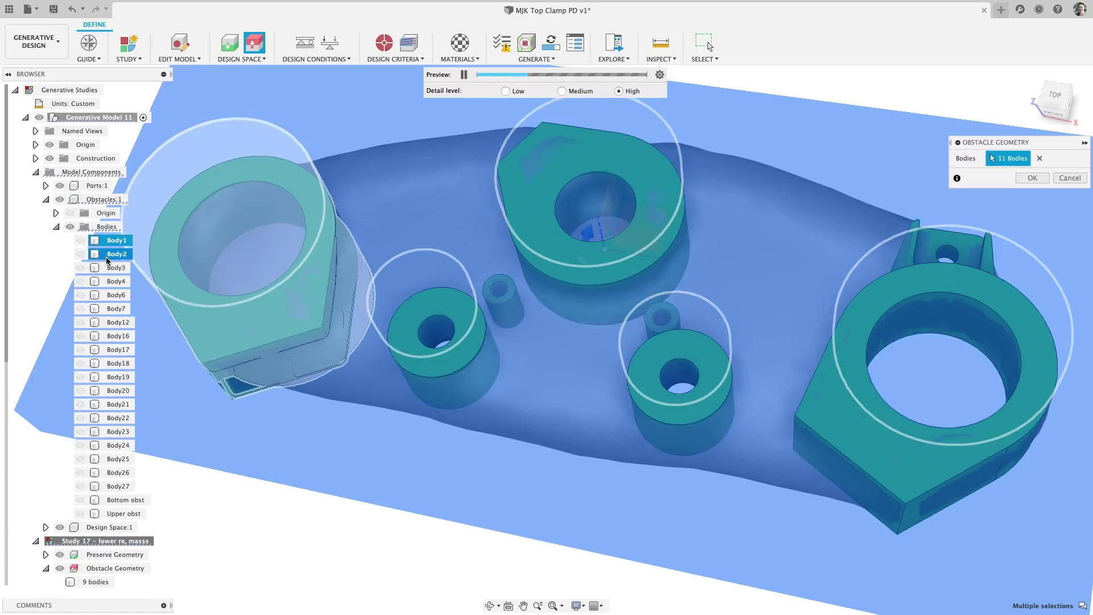
left_click(1032, 179)
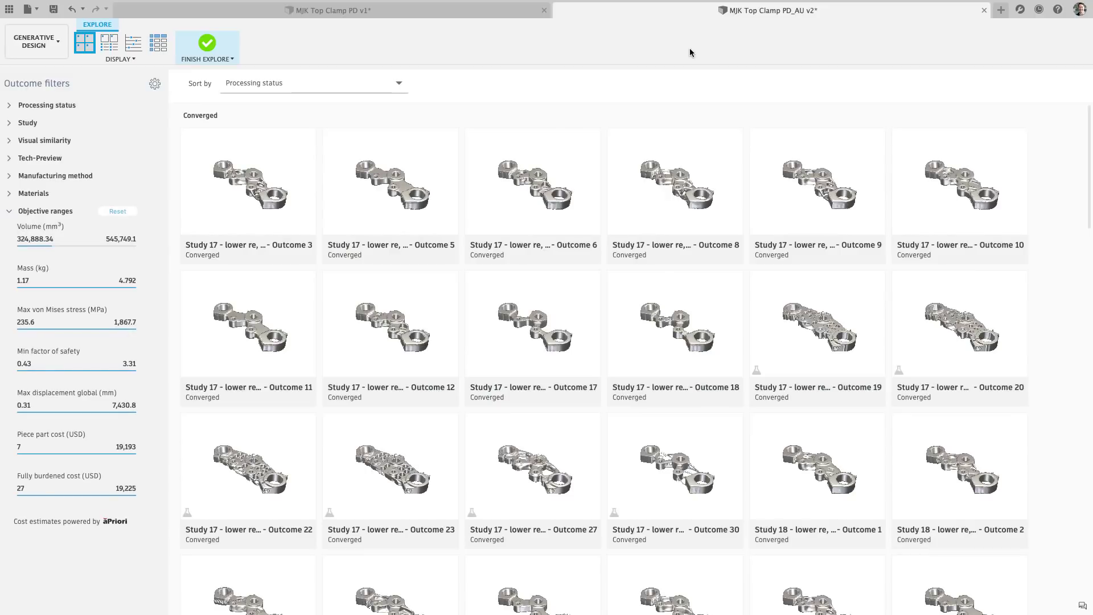
- Show material and manufacturing method filters, then create a visibility set named 'Simplified'
left_click(7, 194)
left_click(9, 177)
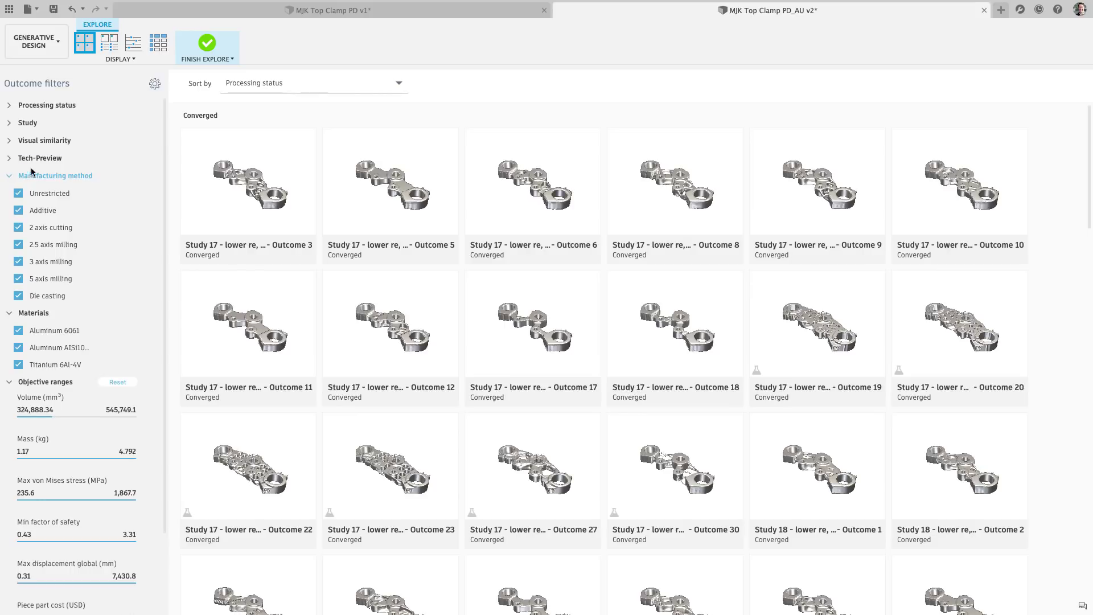
left_click(155, 84)
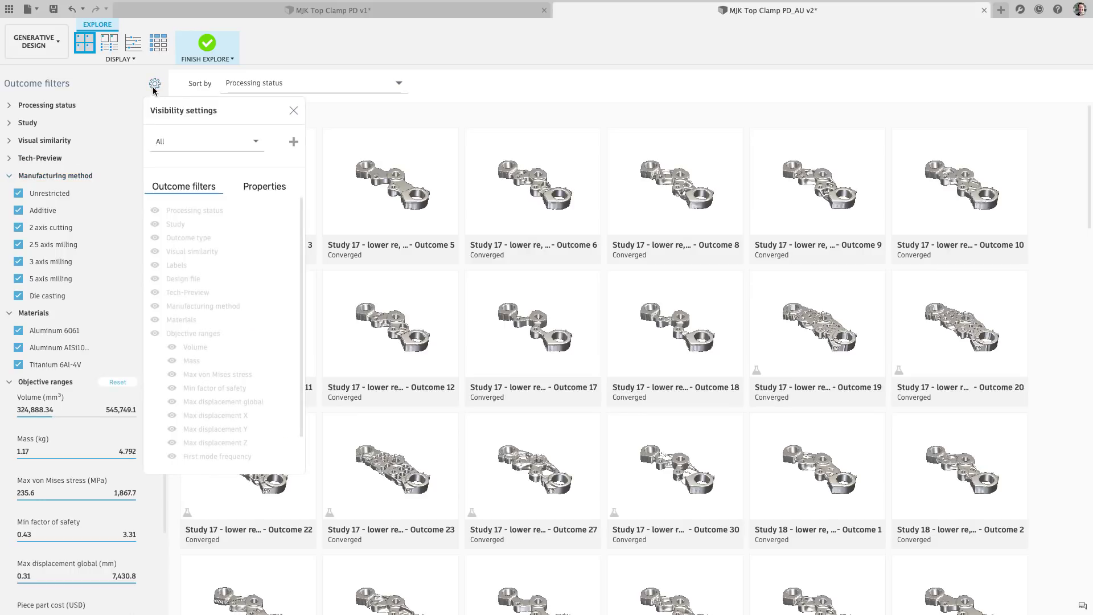
left_click(293, 142)
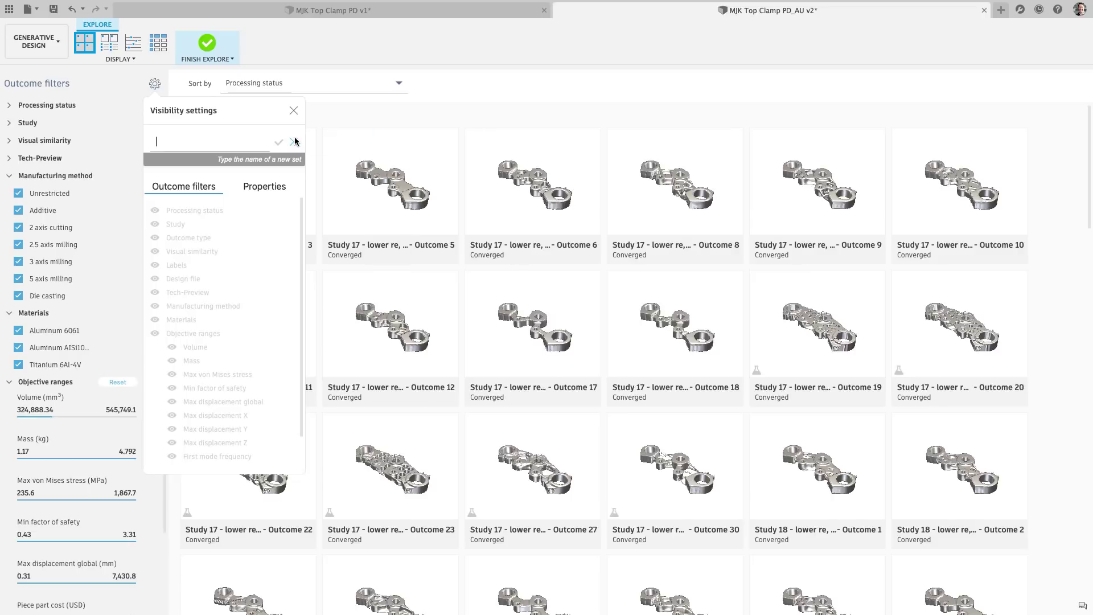
type("Simplif")
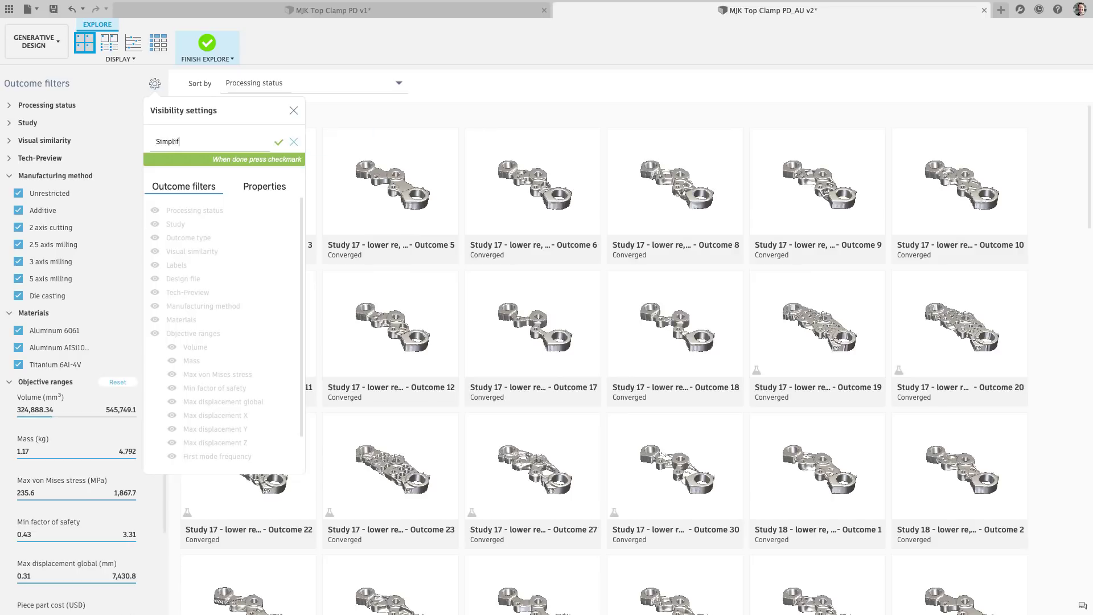
type("ied")
key("Return")
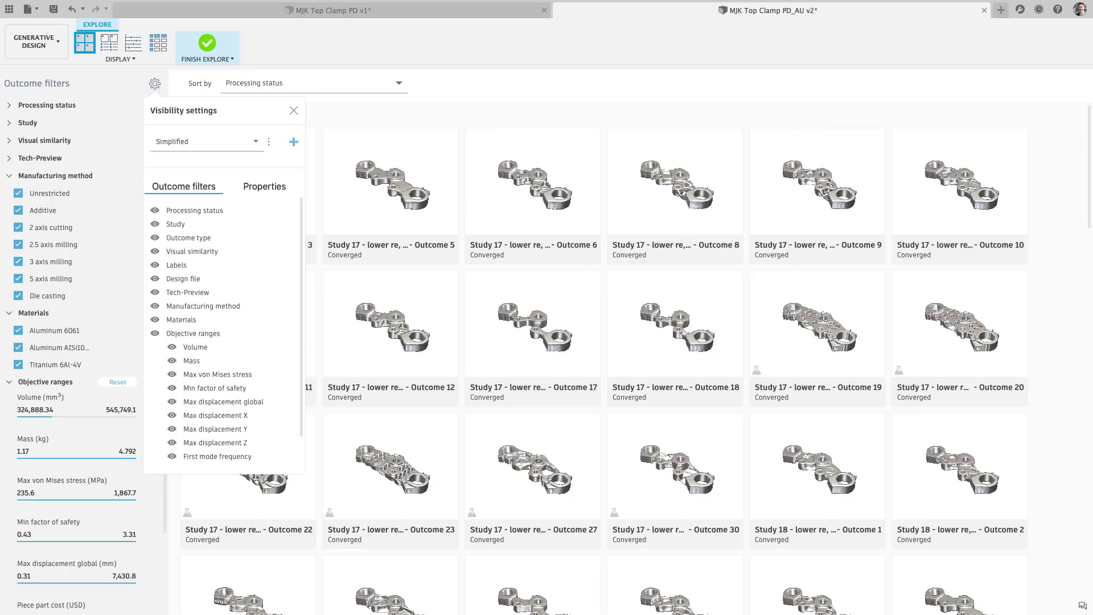
- Hide the Design file, First mode frequency, Visual similarity and Processing status filters
left_click(172, 456)
left_click(155, 278)
left_click(155, 251)
left_click(155, 210)
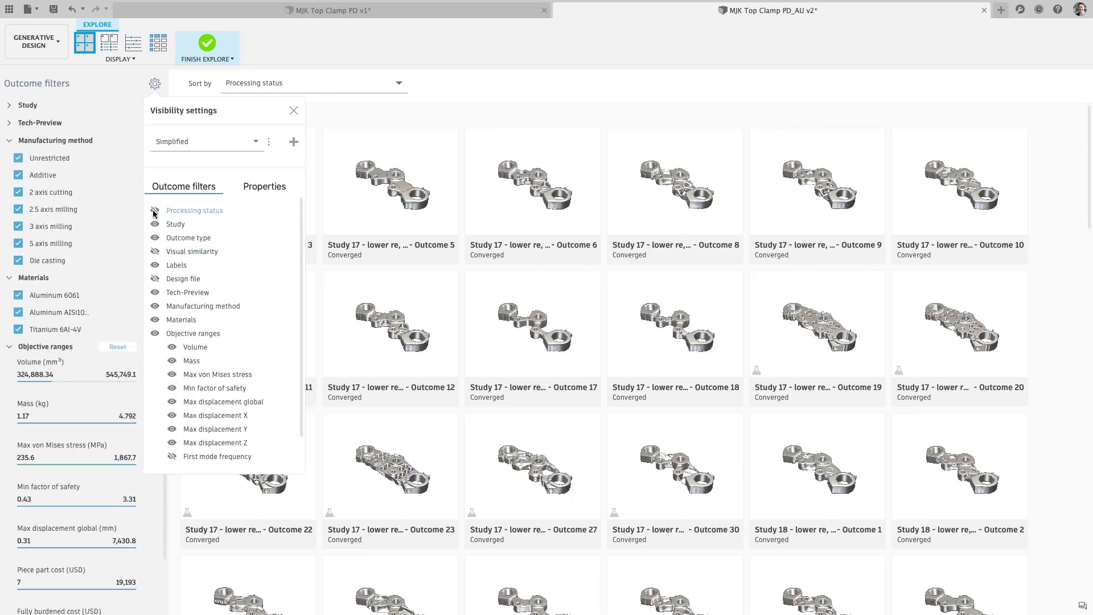
left_click(265, 186)
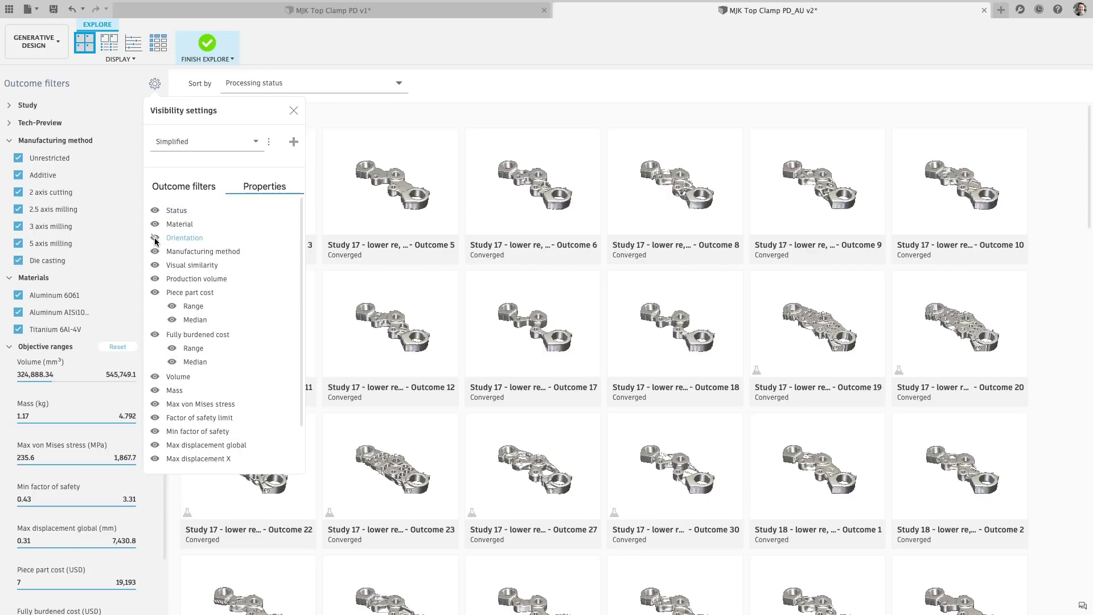
scroll(155, 398, "down", 1)
- Hide First mode frequency and Max displacement X, then select Study 17 Outcome 2 (0.62) on the scatter chart
left_click(155, 454)
left_click(155, 414)
left_click(133, 43)
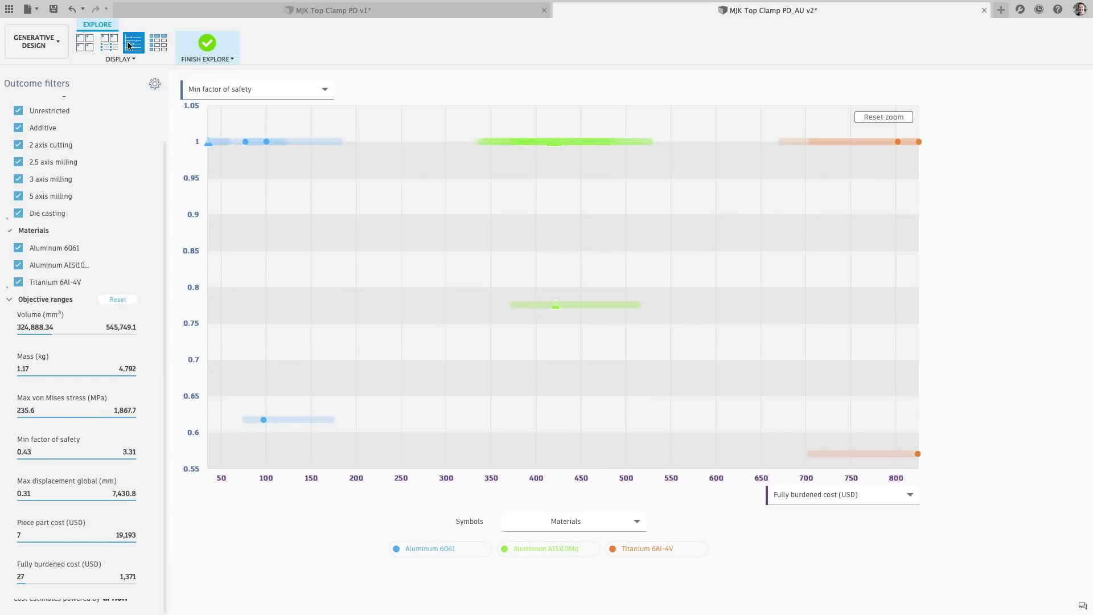
mouse_move(250, 138)
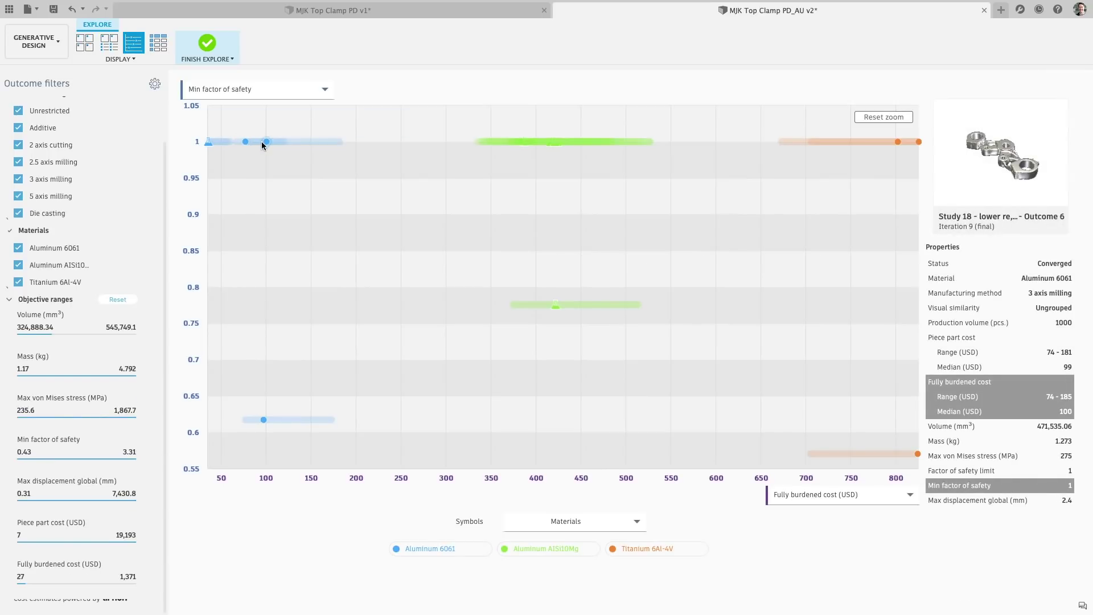
mouse_move(258, 420)
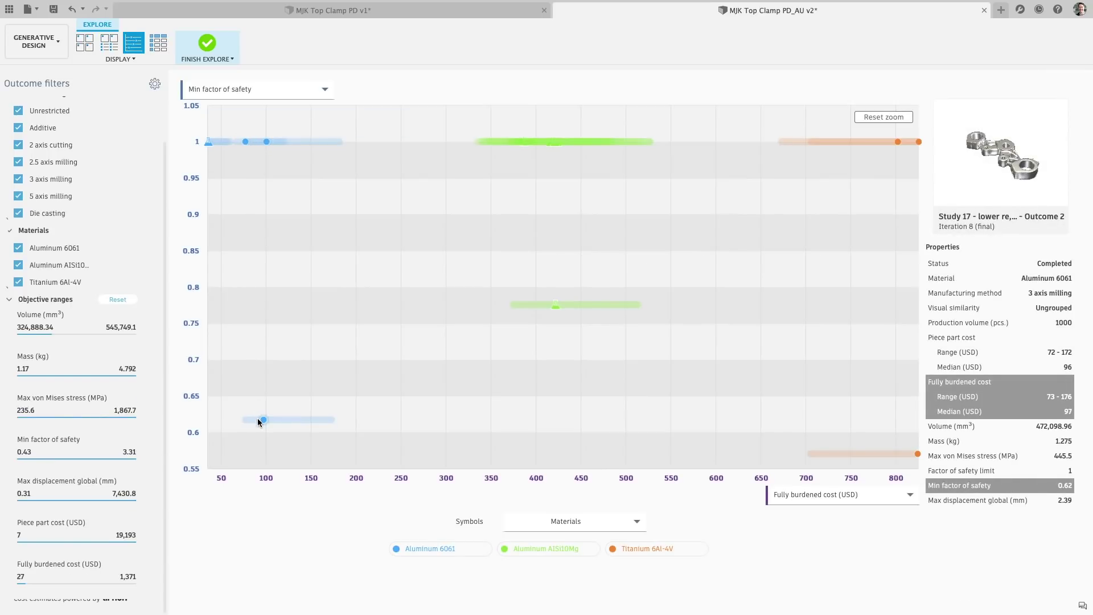
left_click(258, 420)
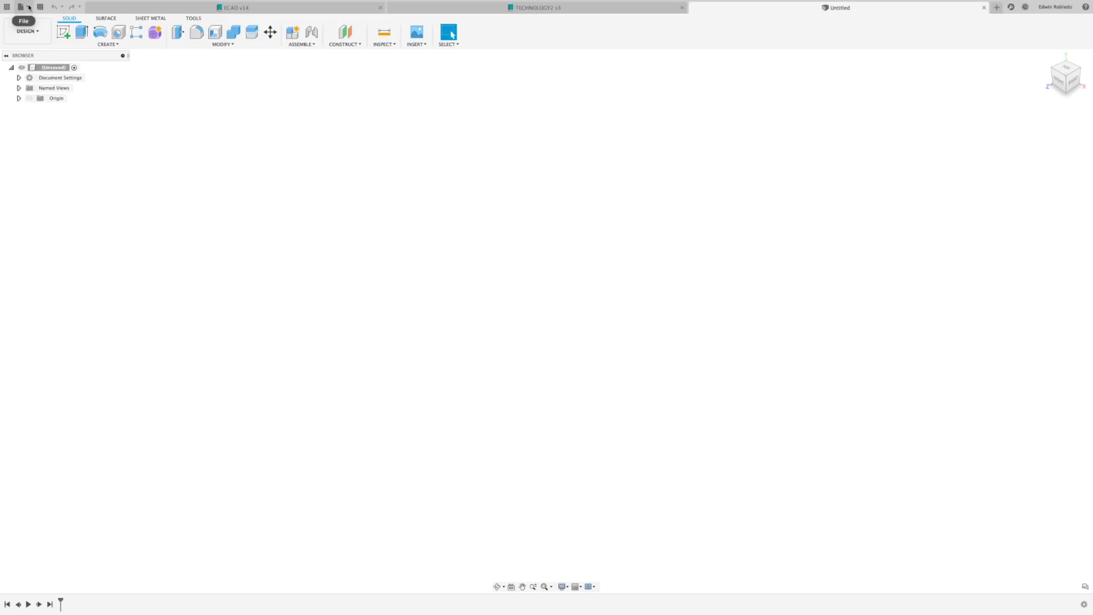
- Create a new electronics library and switch to the TECHNOLOGY2 v3 library
left_click(27, 8)
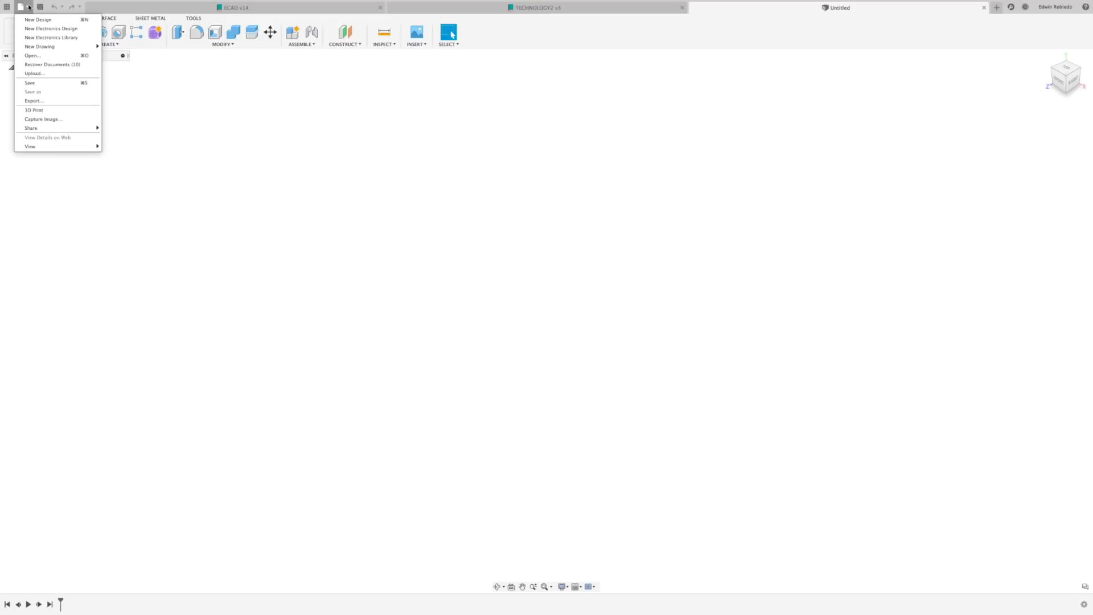
left_click(40, 34)
left_click(487, 14)
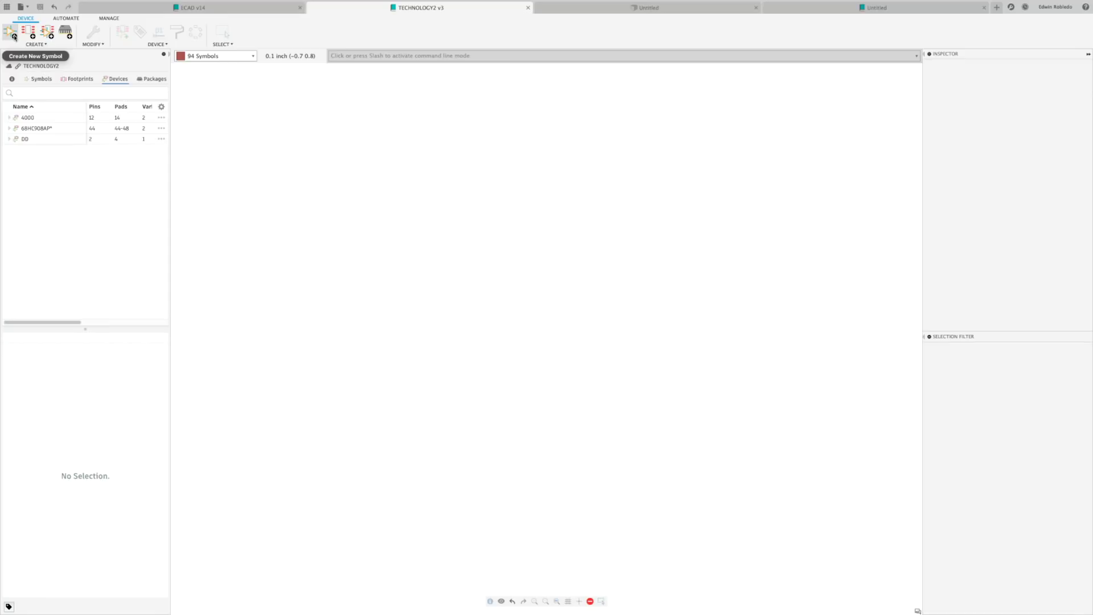
- Start a new device by importing from an existing library, opening the Library Manager
left_click(47, 32)
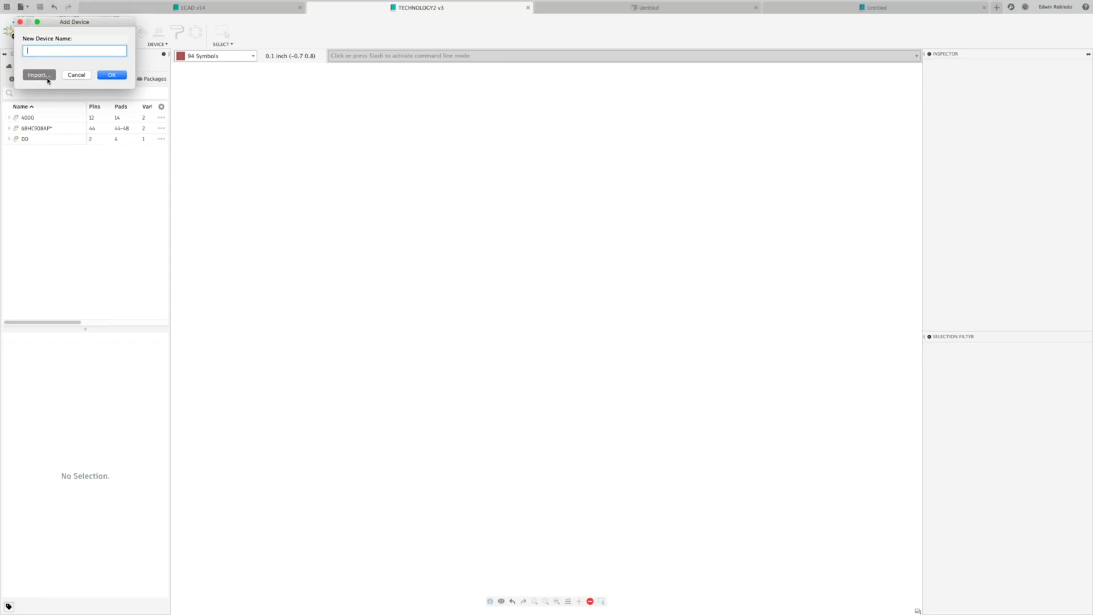
left_click(25, 60)
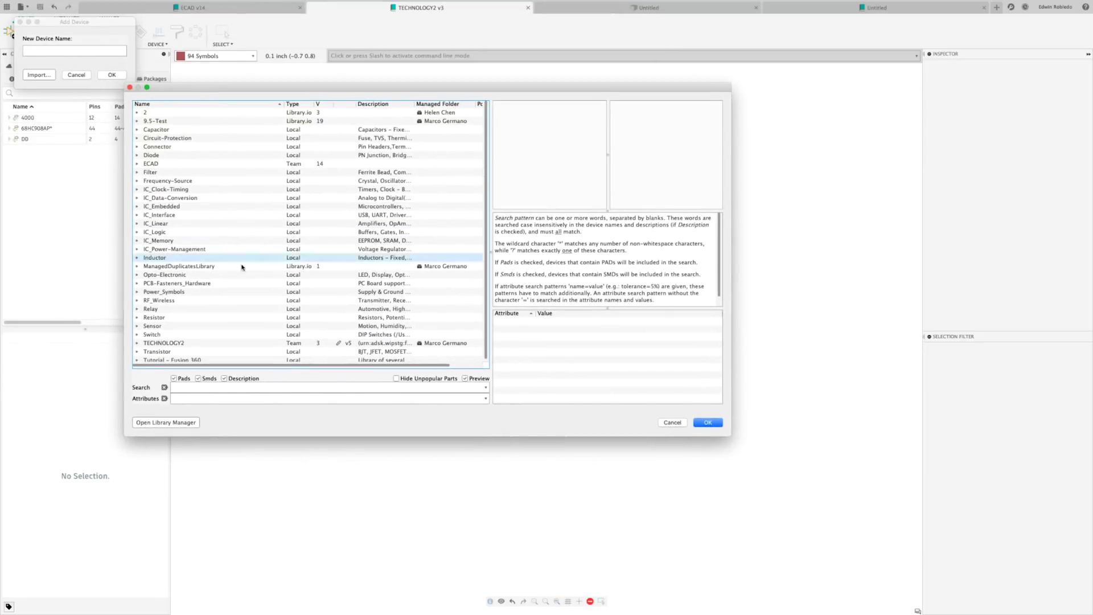
left_click(169, 424)
left_click_drag(220, 242, 358, 142)
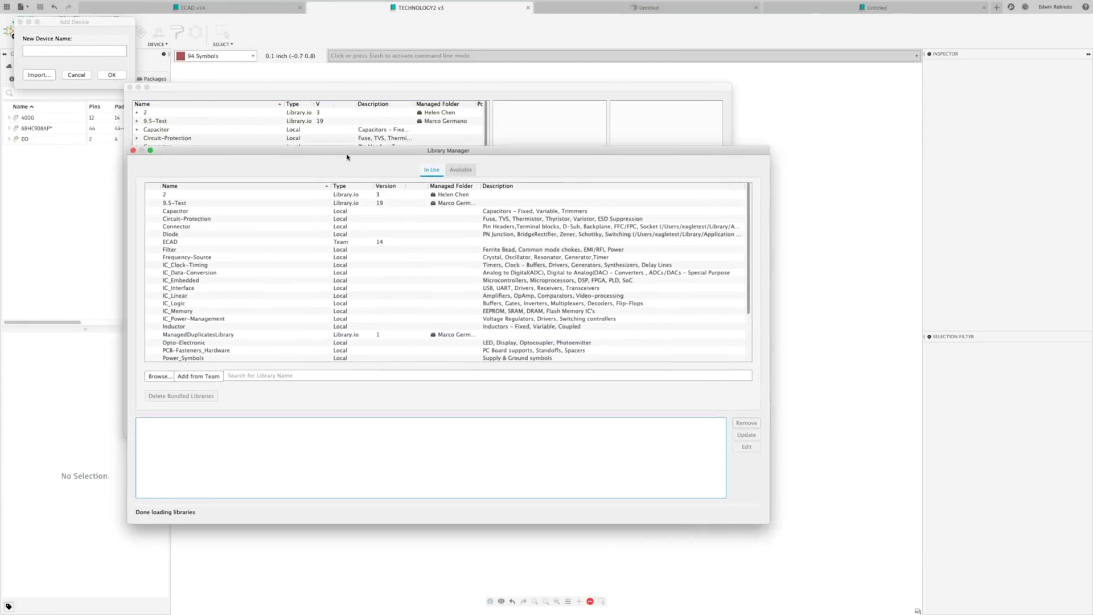
- Add the Connector library from Library.io, then preview the ECAD library's PMOSFET_ device
left_click(469, 156)
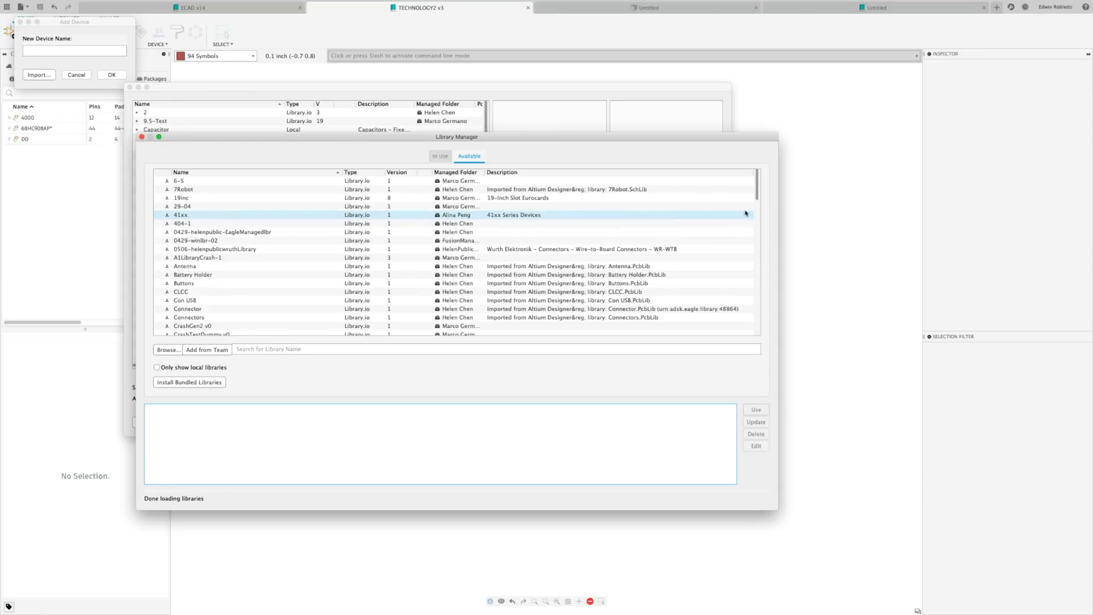
left_click(757, 195)
scroll(399, 227, "down", 5)
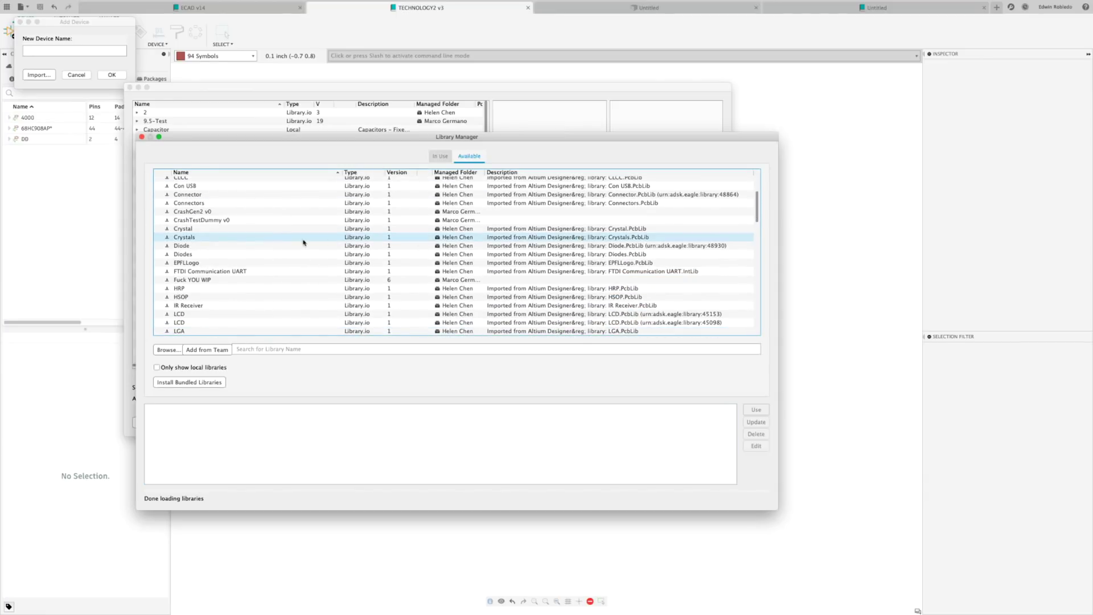
left_click(170, 197)
left_click(757, 410)
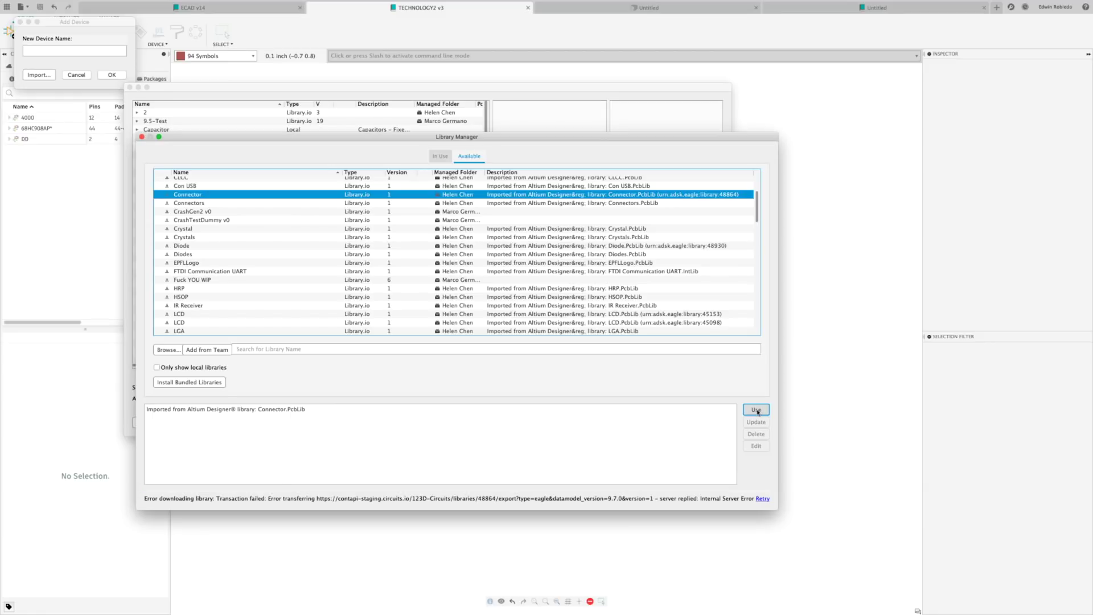
left_click(142, 137)
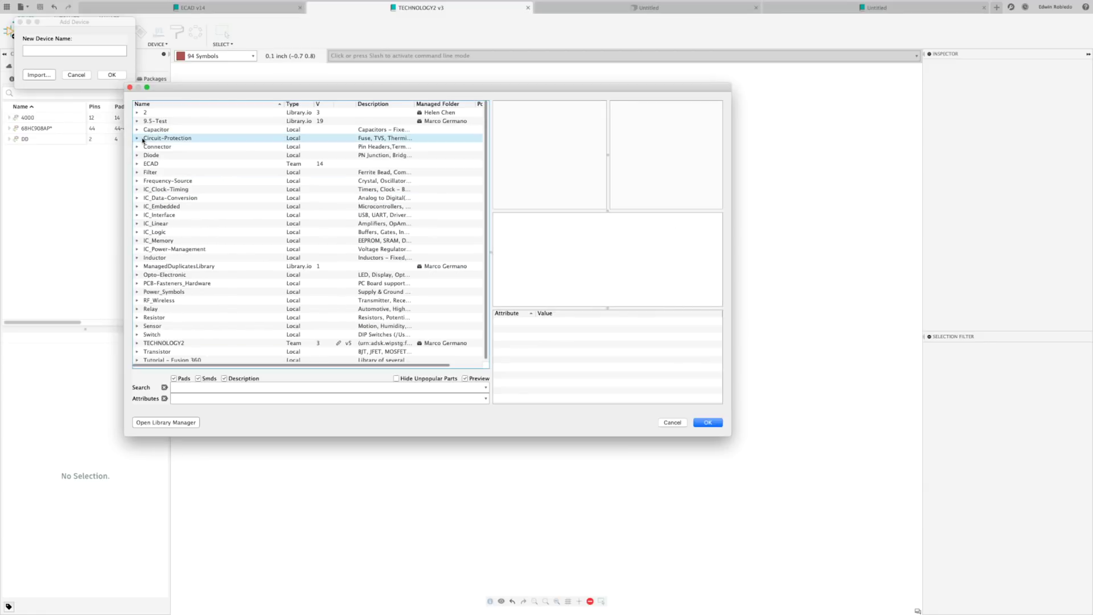
left_click(137, 163)
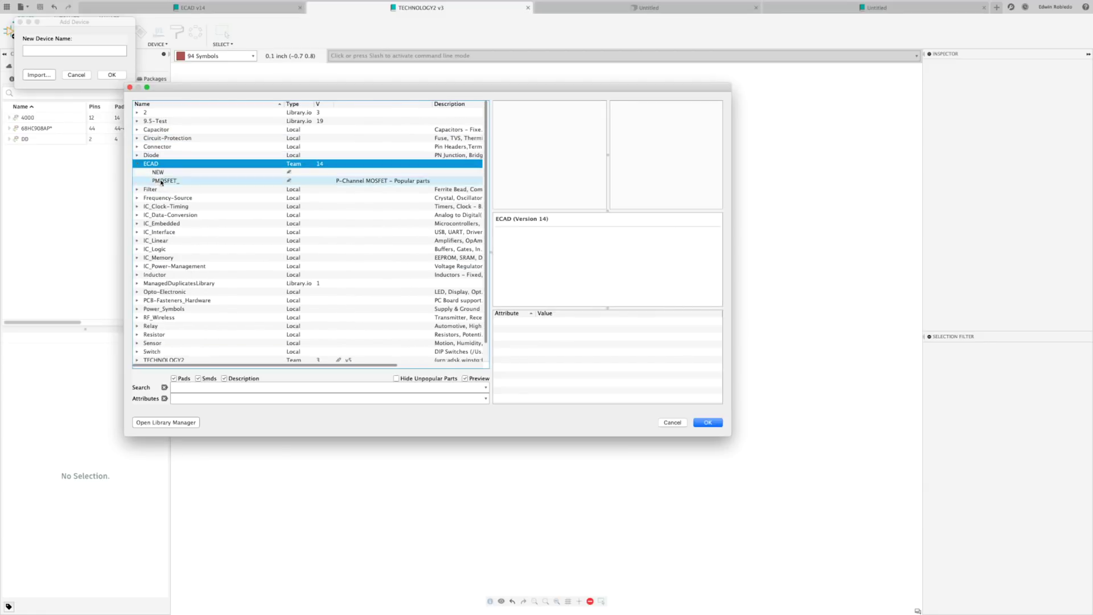
left_click(161, 181)
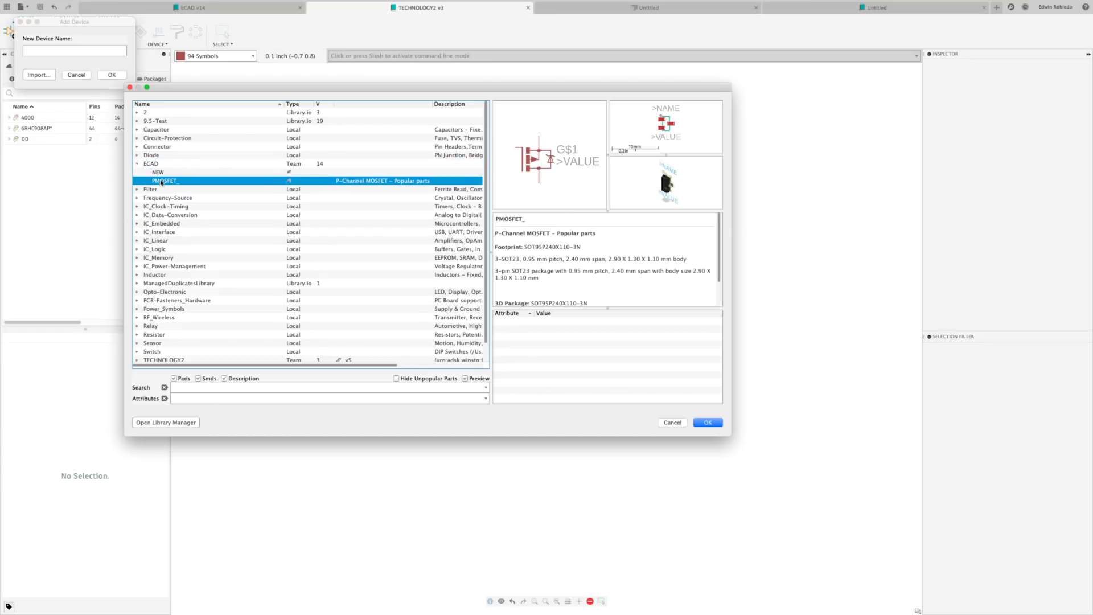
- Confirm the PMOSFET_ import, then save TECHNOLOGY2 as a new version described 'Added Mosfet'
left_click(708, 423)
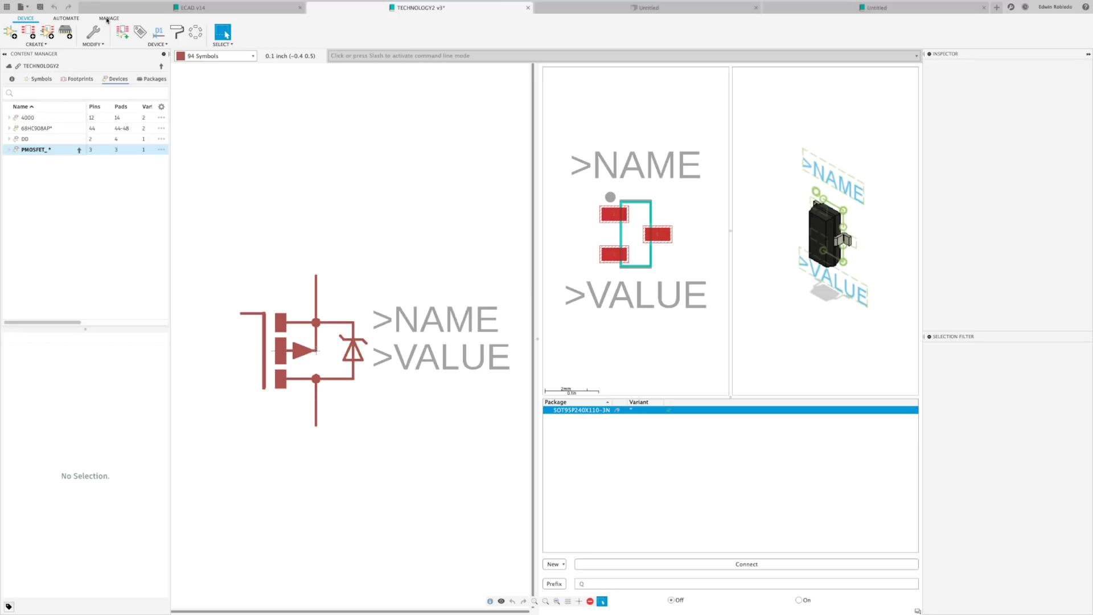
left_click(108, 18)
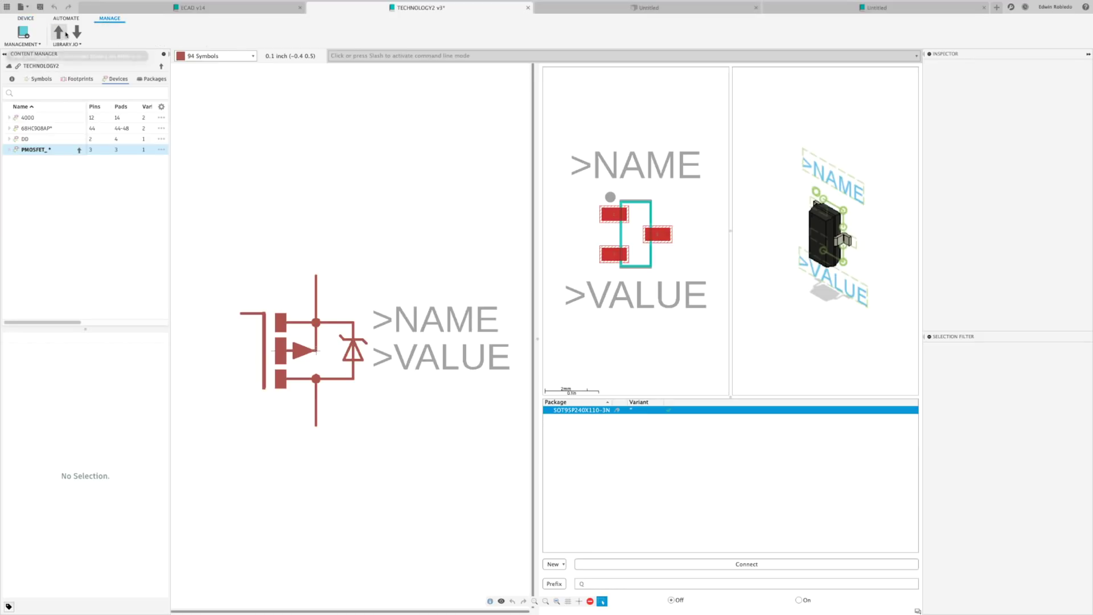
left_click(40, 6)
left_click_drag(556, 273, 521, 275)
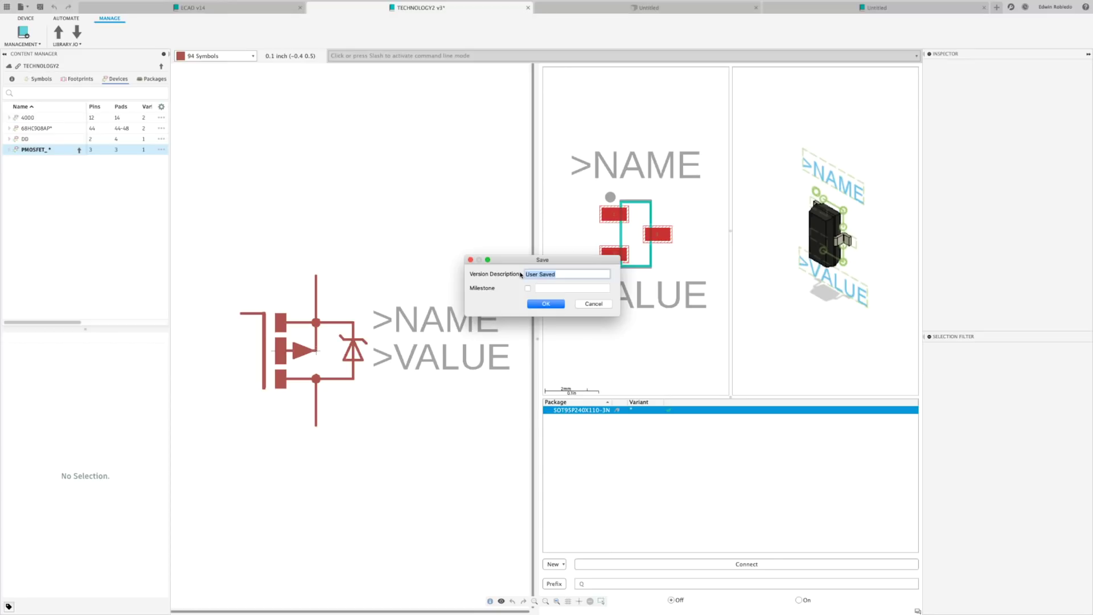
type("Added Mosfet")
left_click(544, 305)
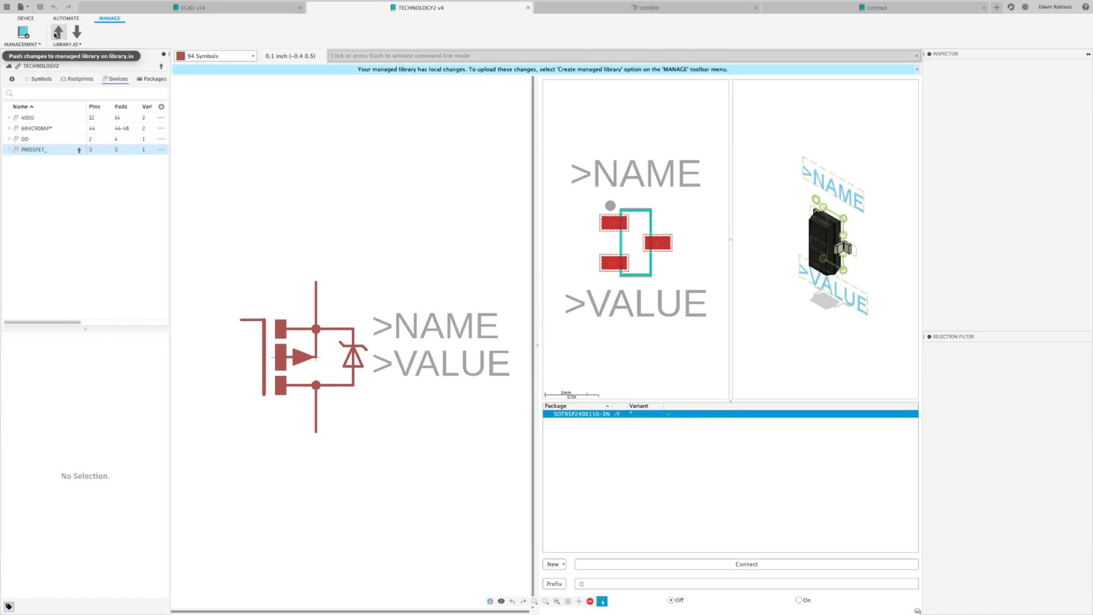
- Push PMOSFET_ to the managed library as a new version described 'Update Mosfet'
left_click(57, 32)
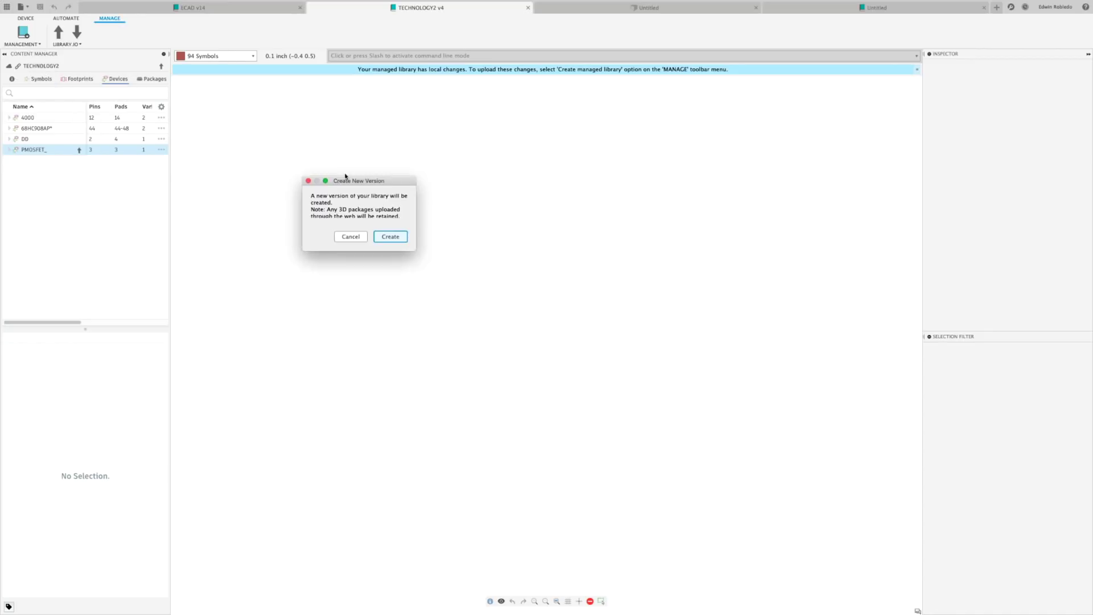
left_click(417, 232)
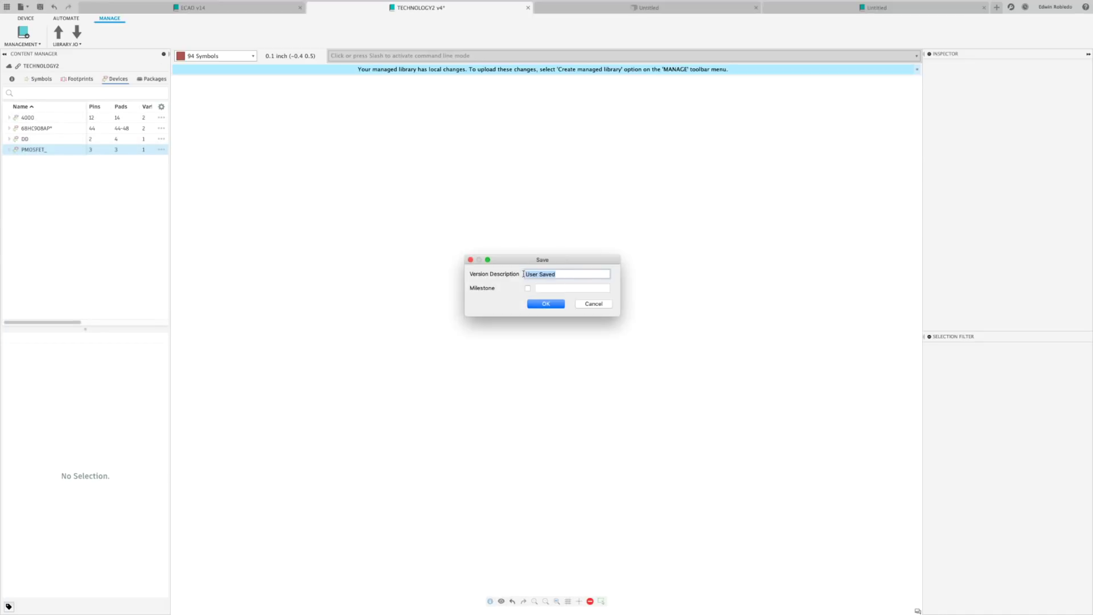
type("Update Mosfet")
left_click(543, 305)
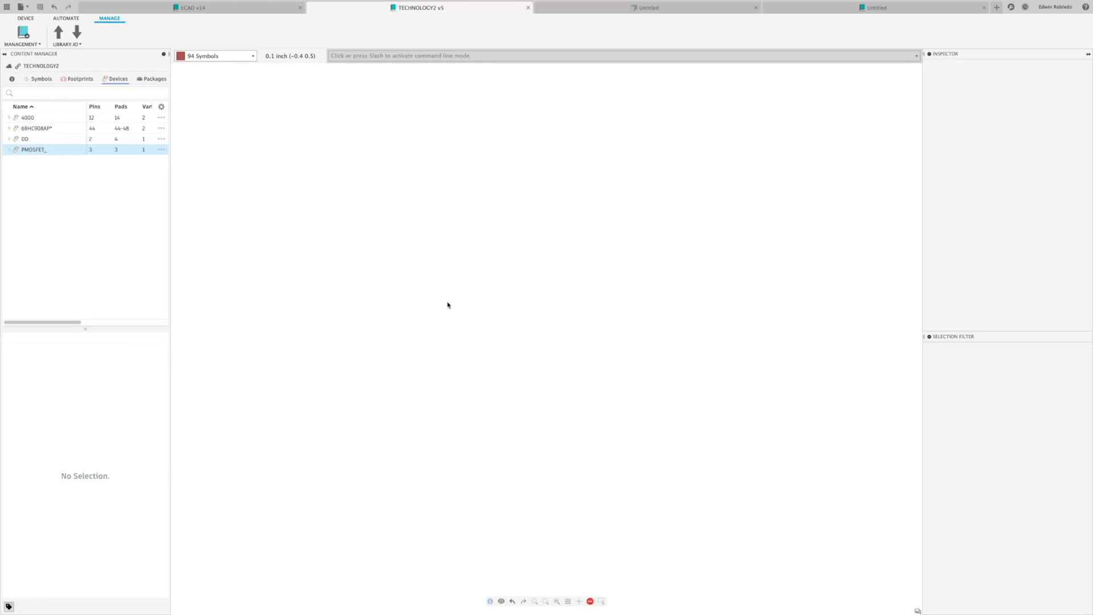